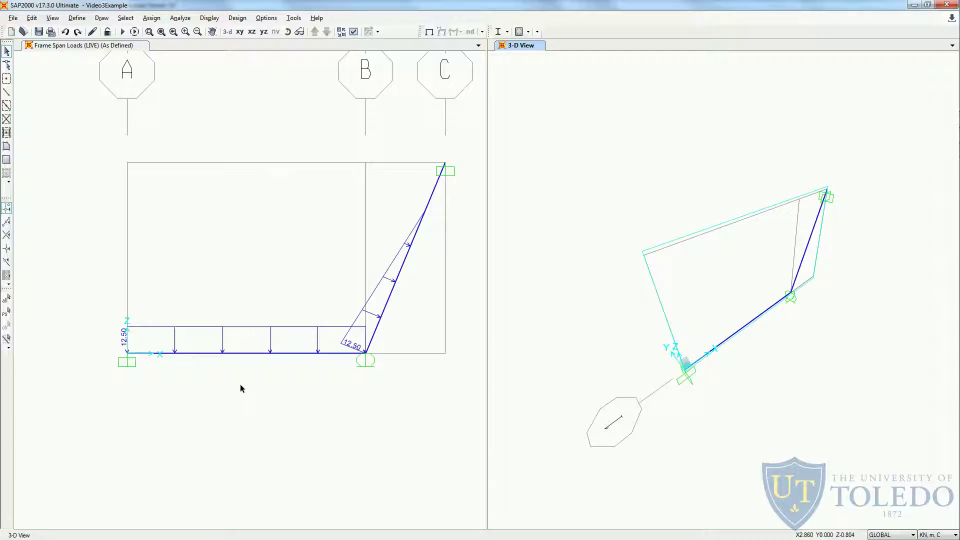
# Switch to the Acrobat handout, review the frame problems and their figures on both pages, and return to SAP2000.
pyautogui.hotkey('alt', 'Tab')
pyautogui.scroll(5, 237, 382)
pyautogui.scroll(3, 237, 383)
pyautogui.keyDown('ctrl'); pyautogui.scroll(-1, 237, 383); pyautogui.keyUp('ctrl')
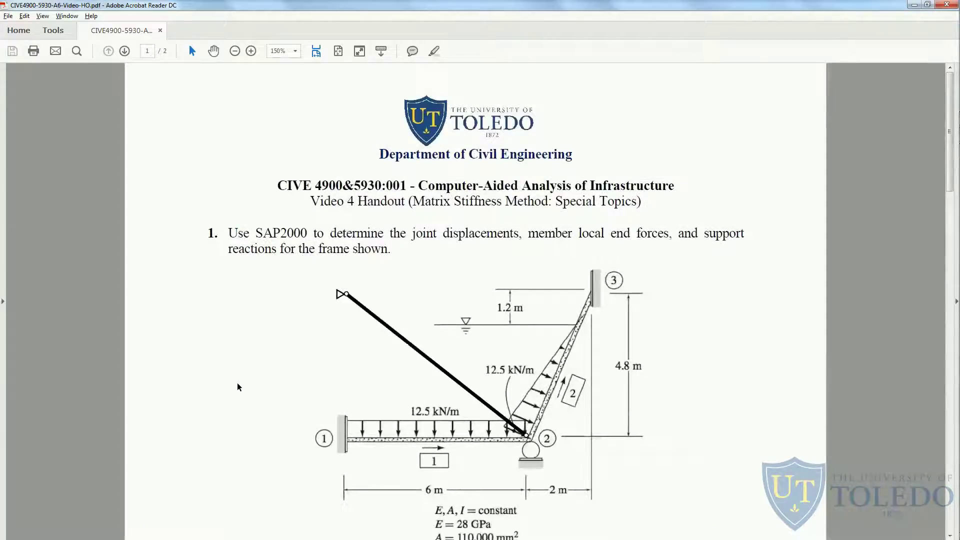
pyautogui.scroll(-5, 275, 380)
pyautogui.scroll(-20, 293, 372)
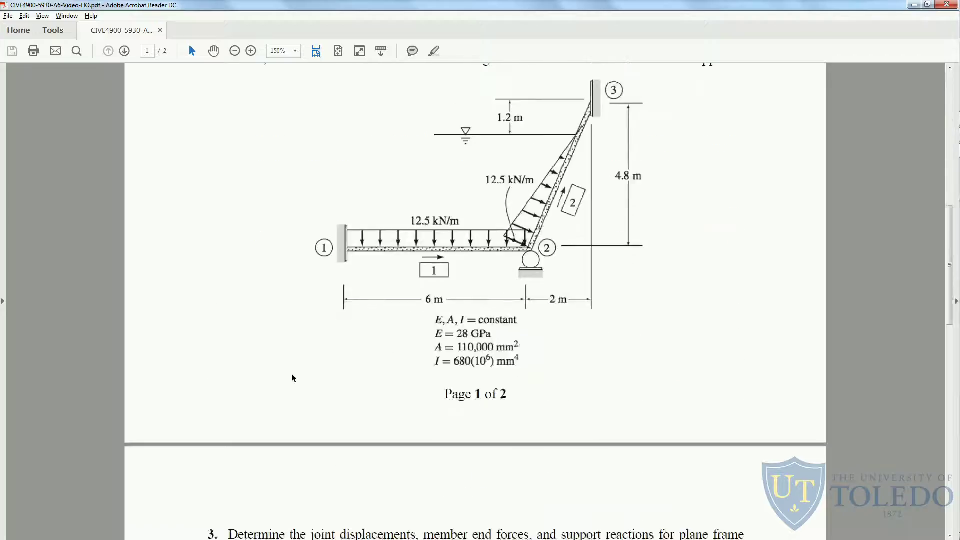
pyautogui.scroll(20, 296, 385)
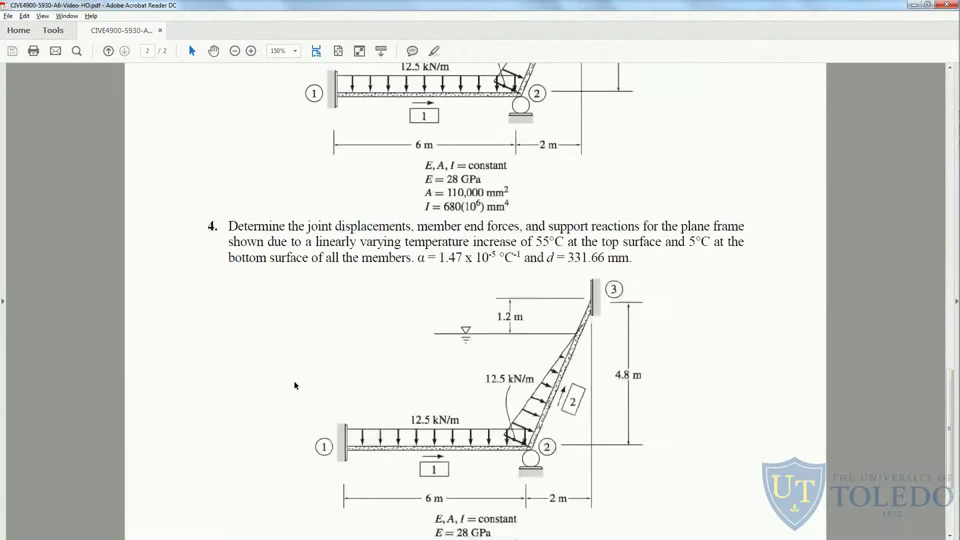
pyautogui.scroll(7, 189, 212)
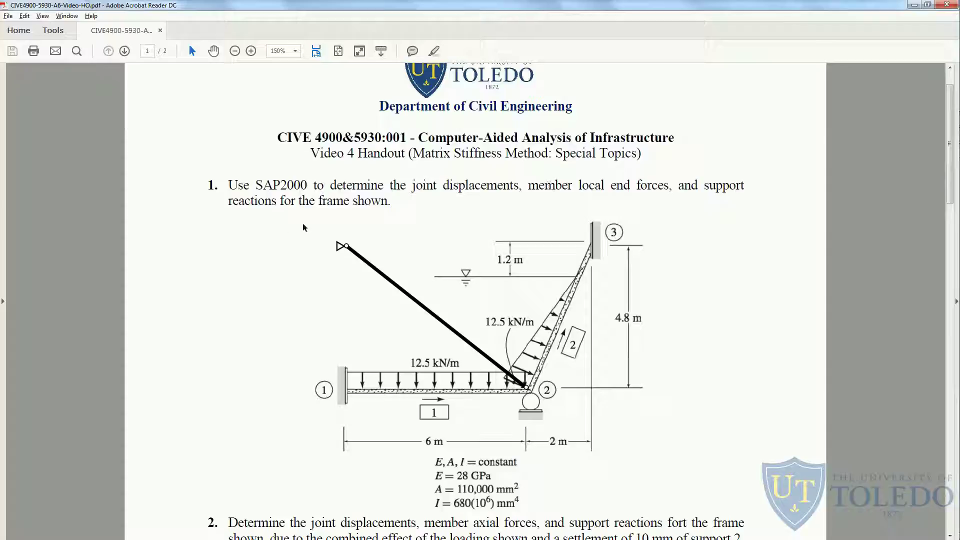
pyautogui.hotkey('alt', 'Tab')
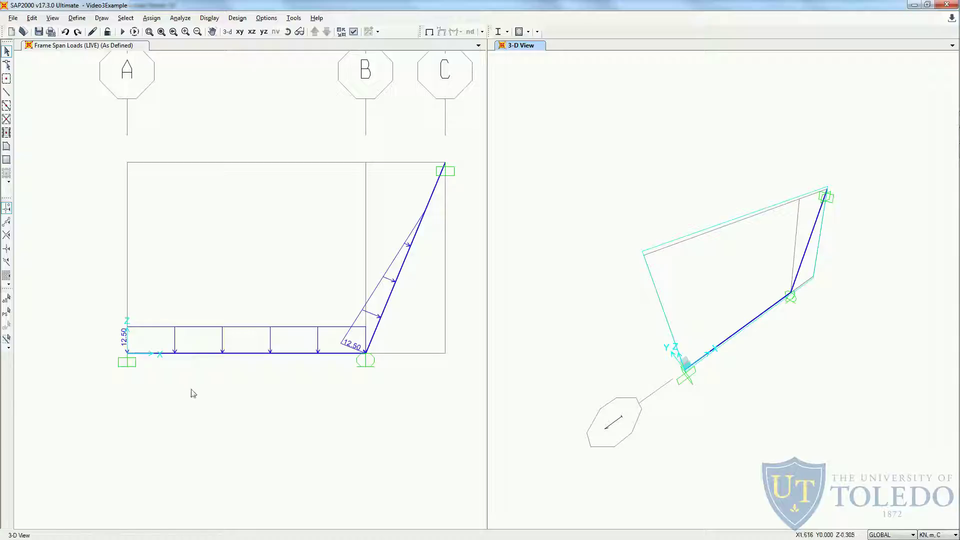
pyautogui.hotkey('alt', 'Tab')
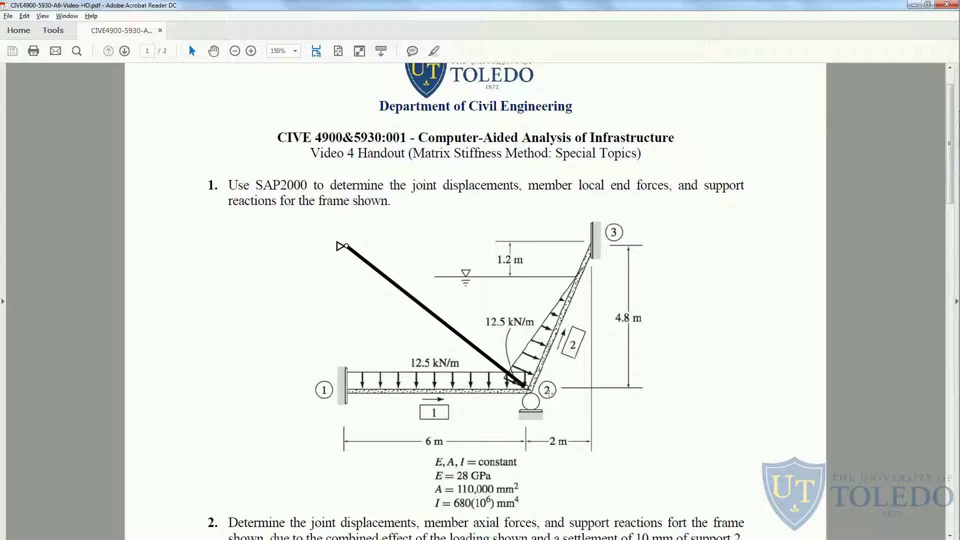
pyautogui.hotkey('alt', 'Tab')
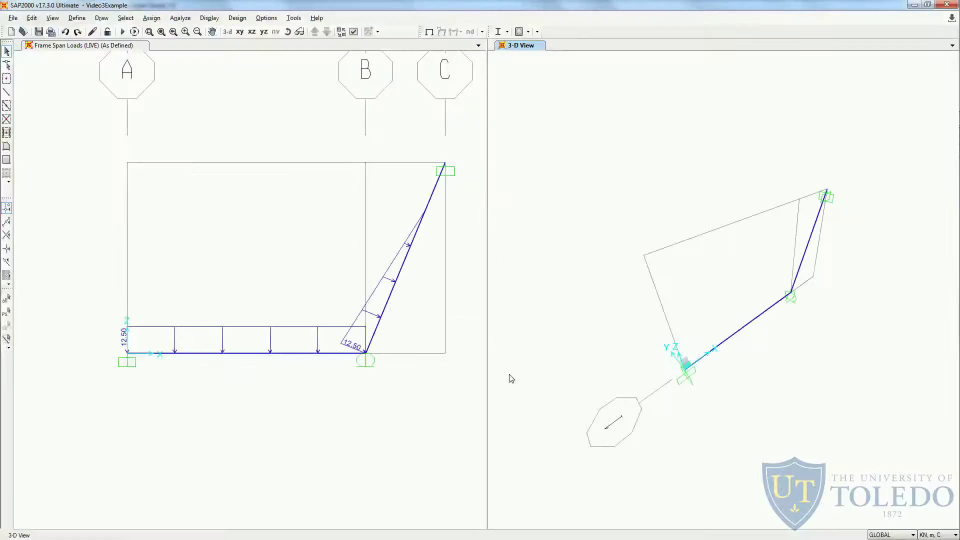
# Save a copy of the model in the Videos folder as Video4Example1.
pyautogui.click(14, 18)
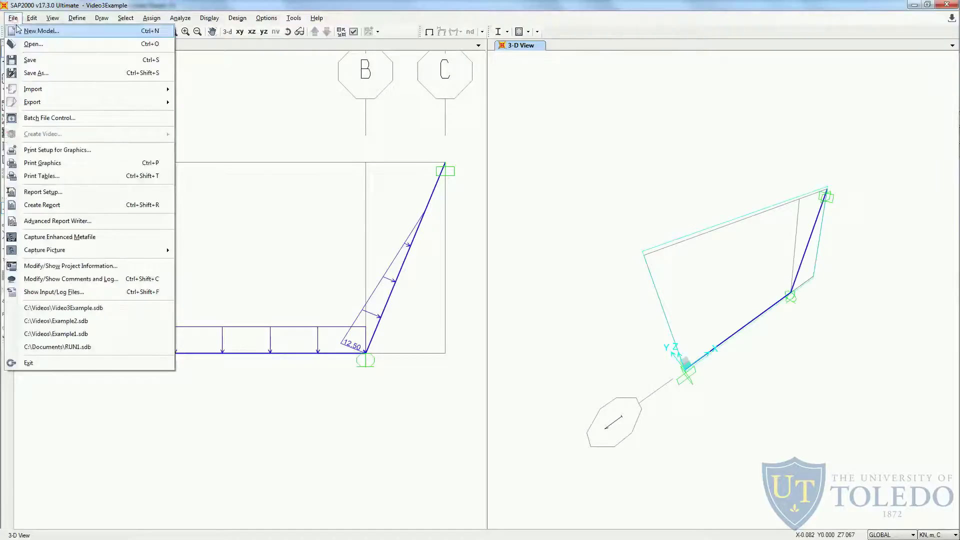
pyautogui.click(40, 71)
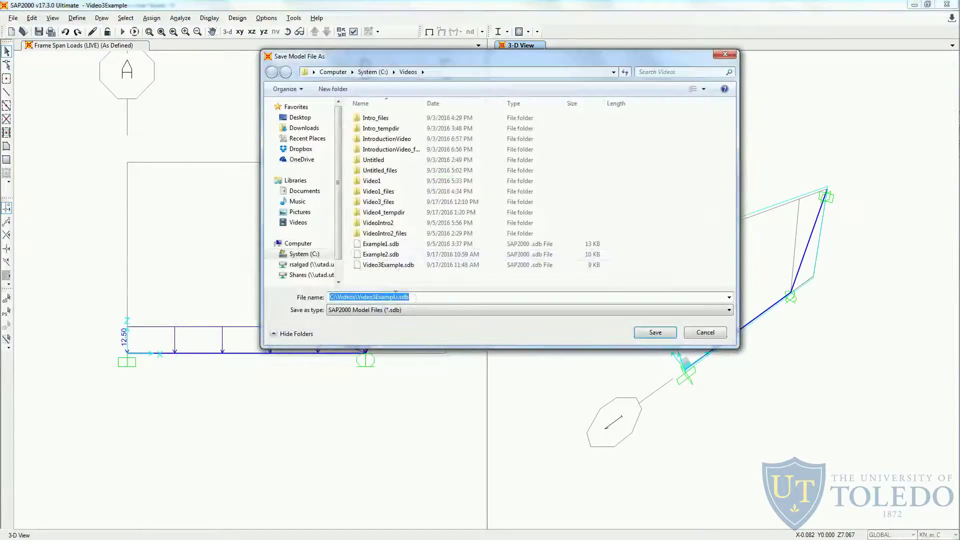
pyautogui.click(375, 297)
pyautogui.press('BackSpace')
pyautogui.write('4')
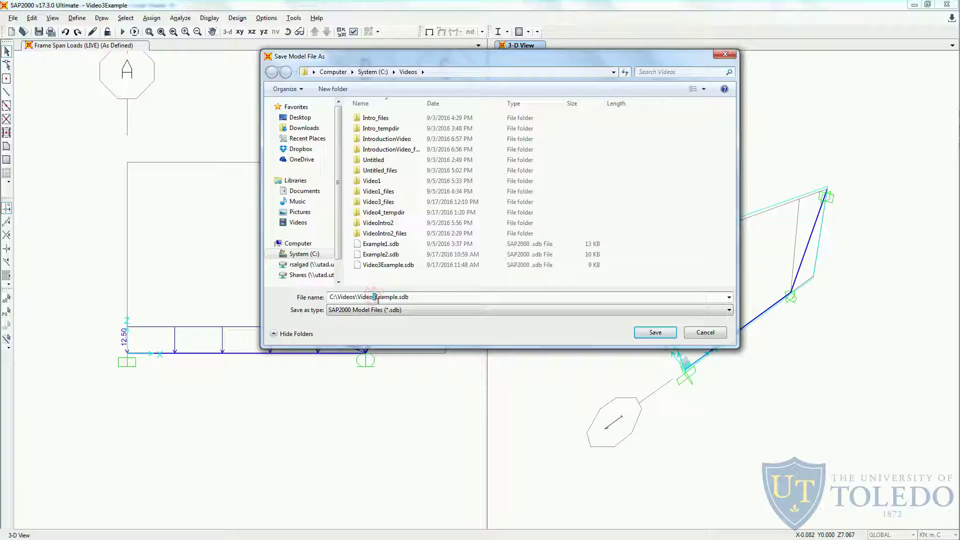
pyautogui.click(398, 297)
pyautogui.write('1')
pyautogui.click(657, 333)
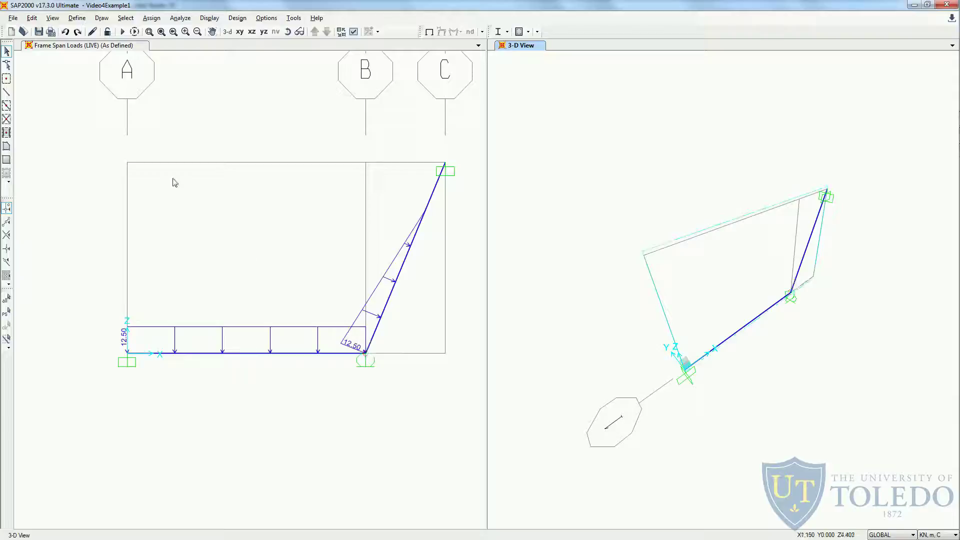
# Draw a pinned straight frame member with property Section from the roller joint at gridline B to the upper grid point on gridline A.
pyautogui.click(7, 90)
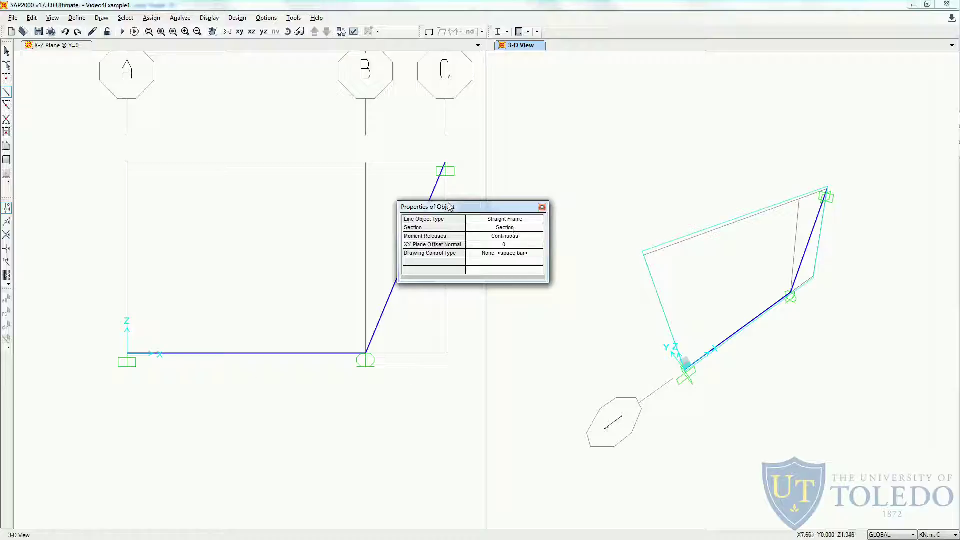
pyautogui.click(520, 229)
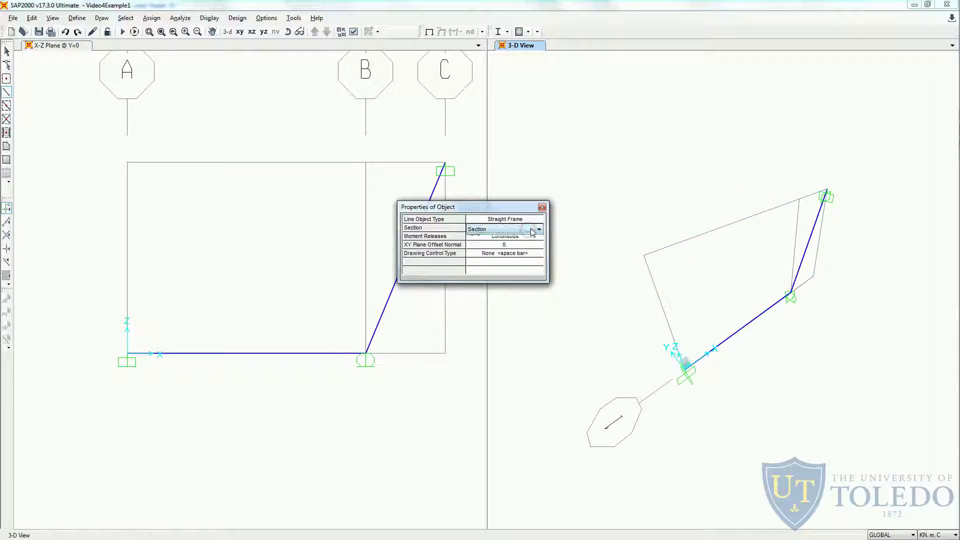
pyautogui.click(534, 236)
pyautogui.click(539, 238)
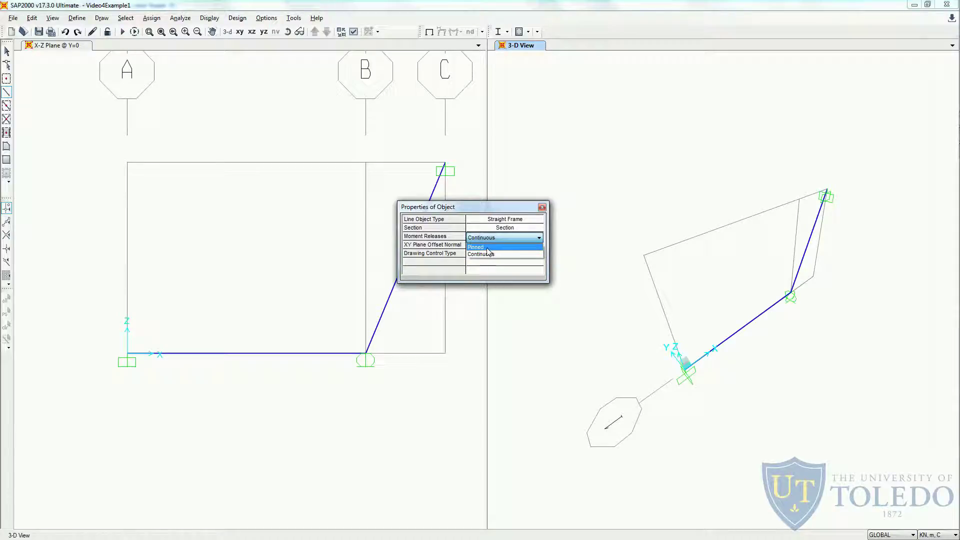
pyautogui.click(488, 248)
pyautogui.click(349, 368)
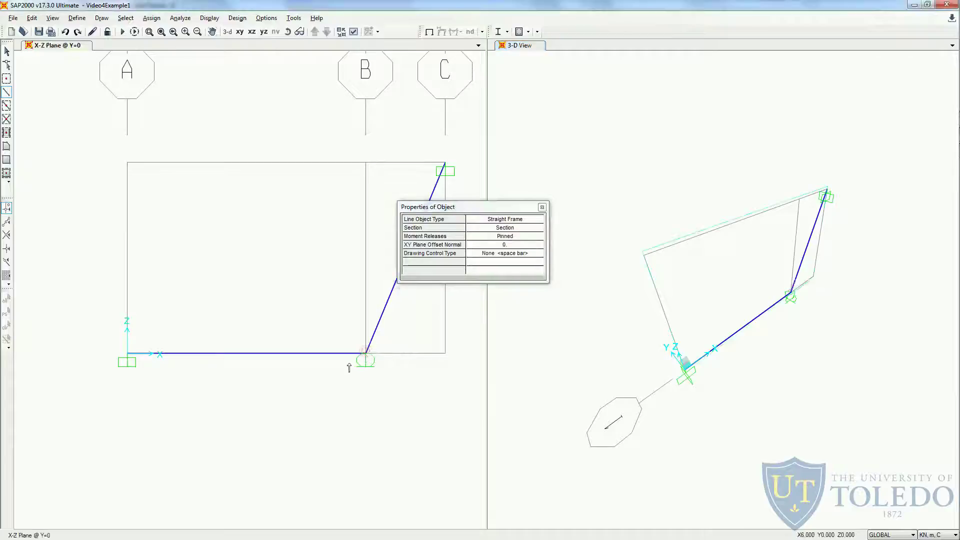
pyautogui.click(365, 352)
pyautogui.click(127, 164)
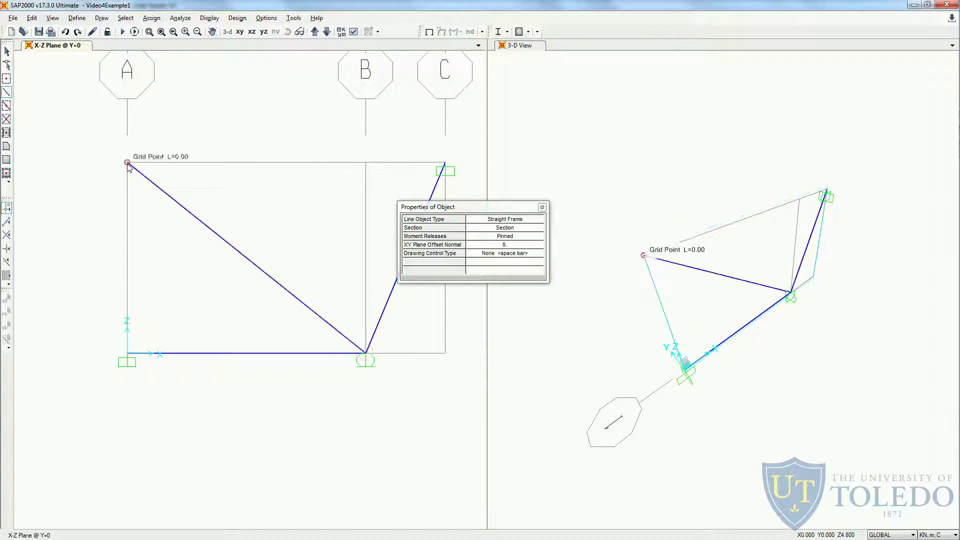
pyautogui.click(542, 208)
# Restrain only Translation 1 and Translation 3 at the diagonal member's upper joint on gridline A, leaving Translation 2 free.
pyautogui.moveTo(116, 149); pyautogui.dragTo(139, 176)
pyautogui.click(151, 18)
pyautogui.moveTo(165, 32)
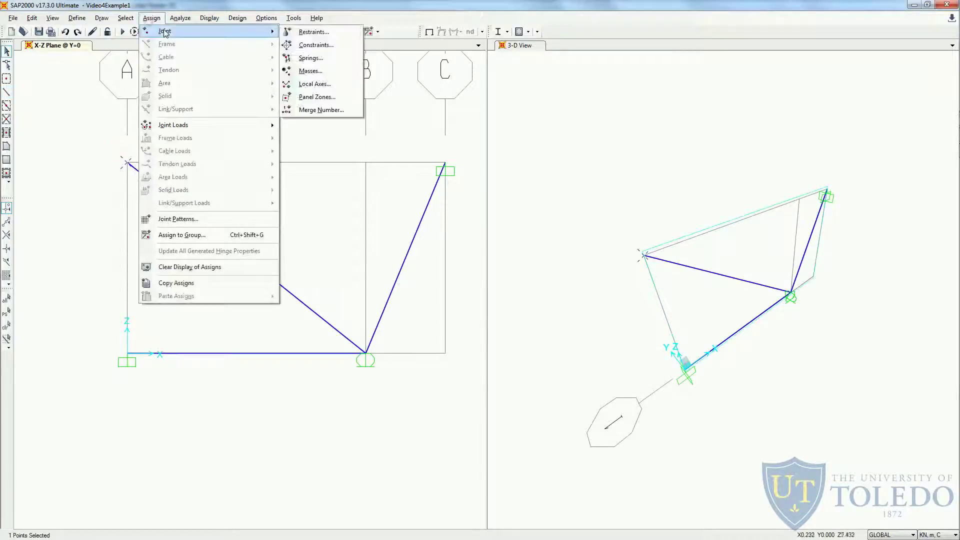
pyautogui.click(307, 32)
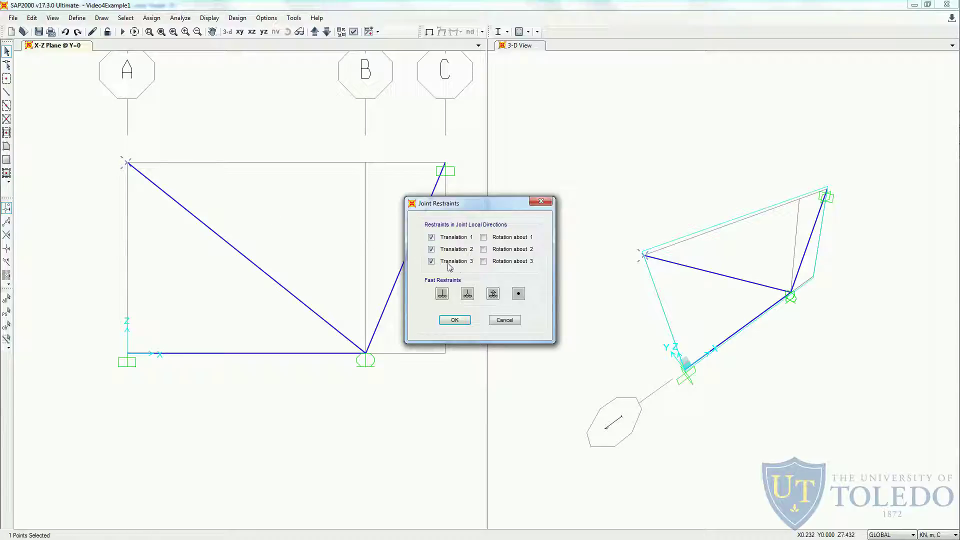
pyautogui.click(431, 249)
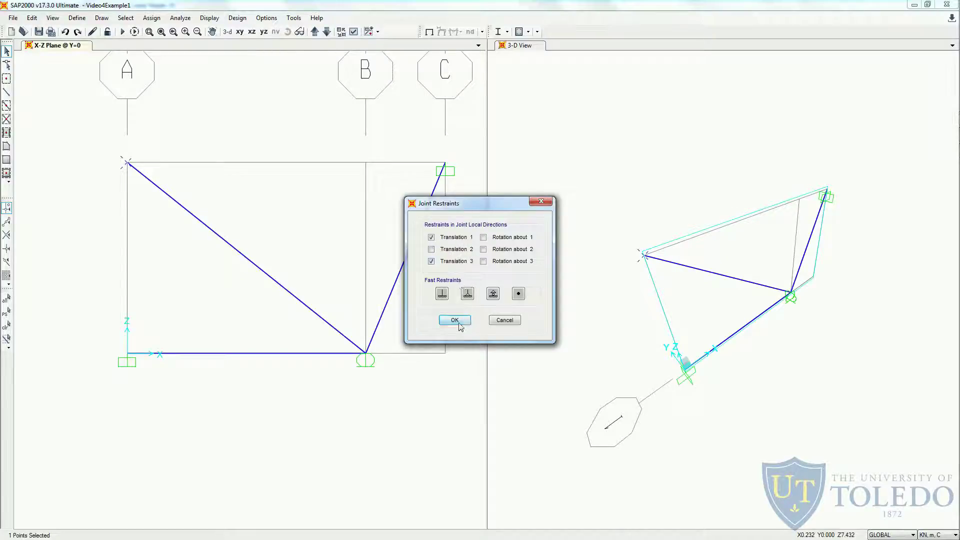
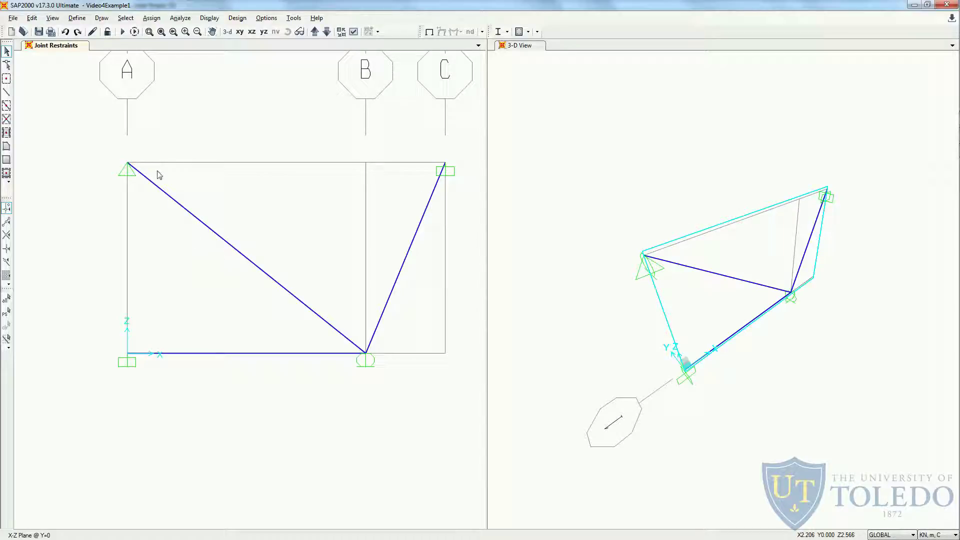
# Run the LIVE load case analysis and display the frame axial force diagram with values for LIVE.
pyautogui.click(122, 31)
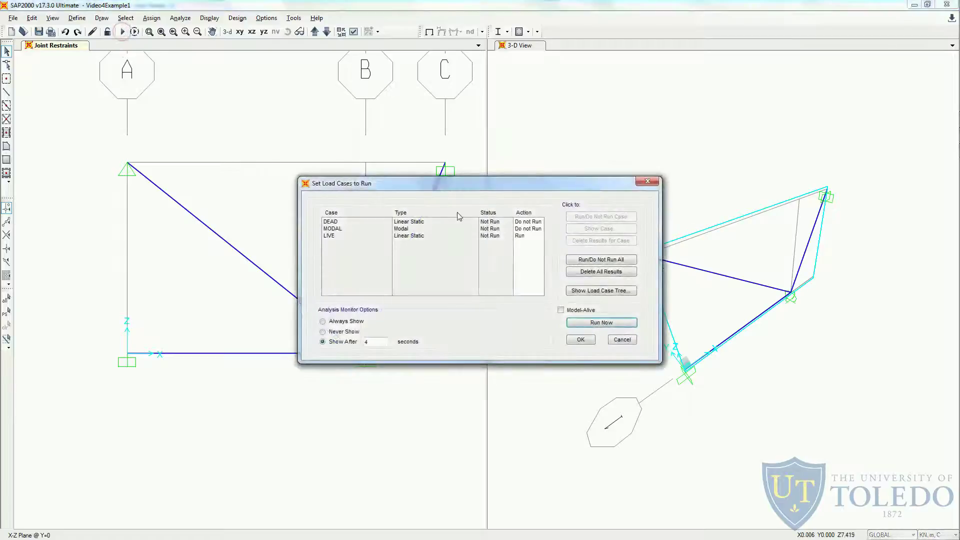
pyautogui.click(607, 323)
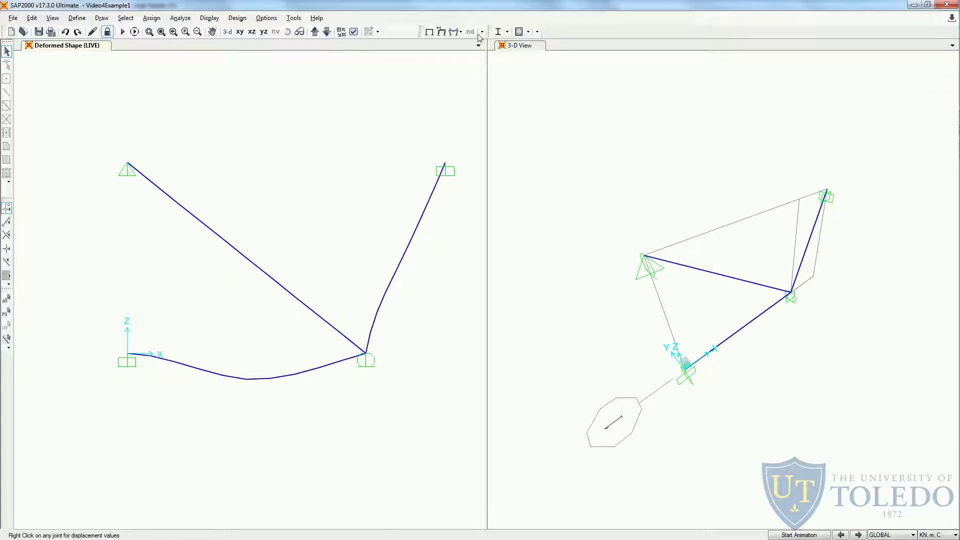
pyautogui.click(455, 32)
pyautogui.click(480, 55)
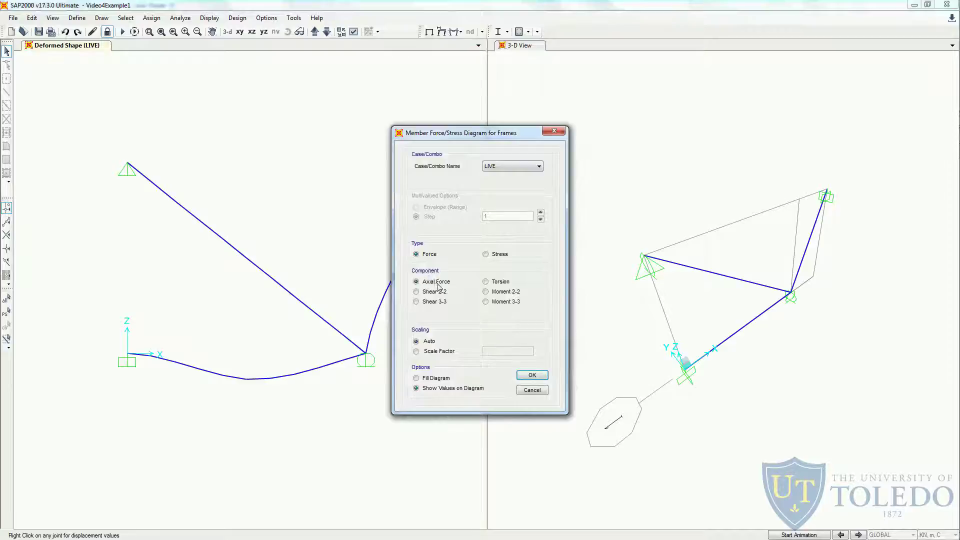
pyautogui.click(531, 375)
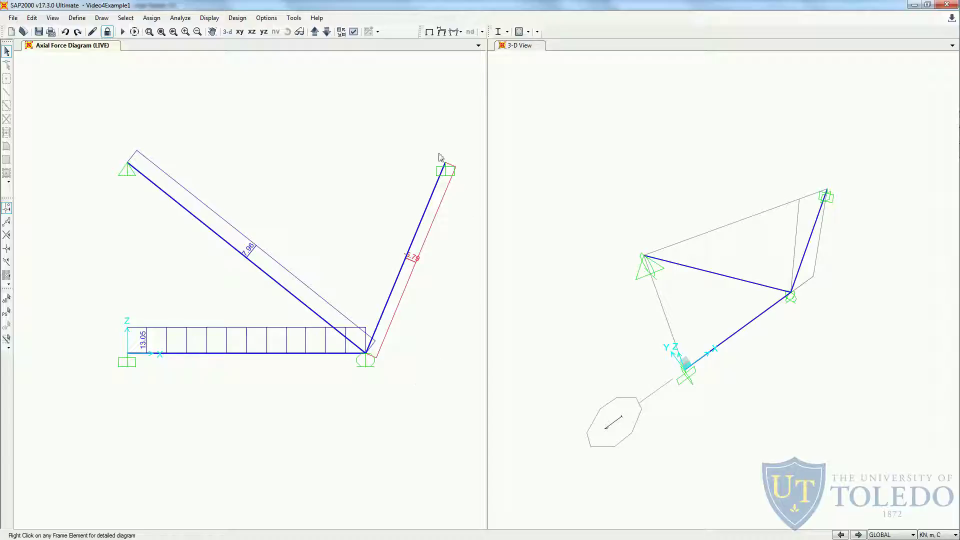
# Switch to the Excel workbook Book2 to review the joint displacements and reactions, and return to SAP2000 to inspect the member axial forces.
pyautogui.hotkey('alt', 'Tab')
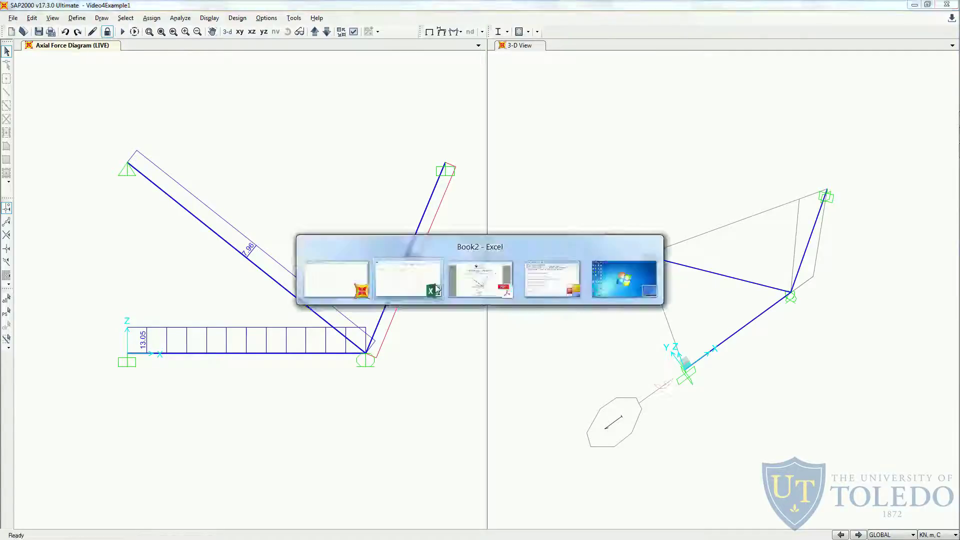
pyautogui.click(438, 289)
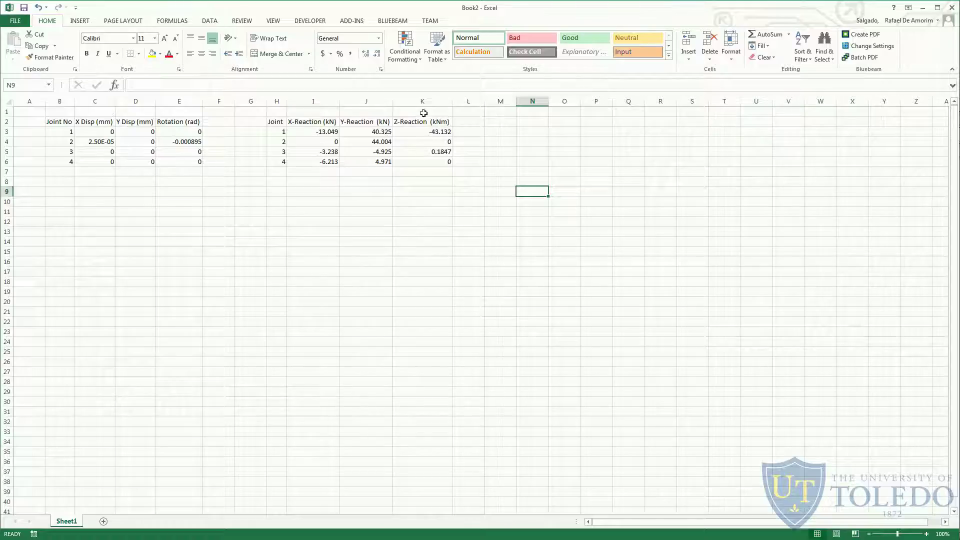
pyautogui.hotkey('alt', 'Tab')
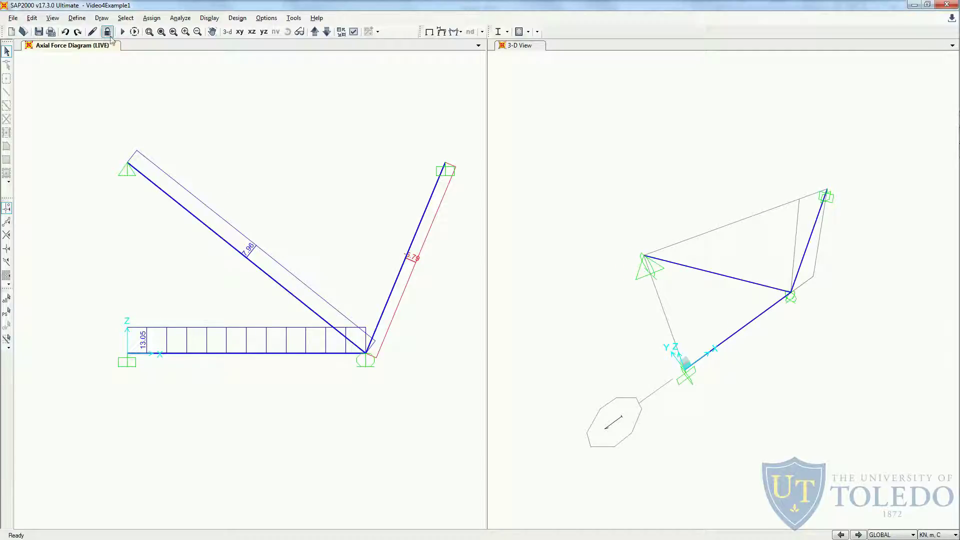
pyautogui.moveTo(368, 356)
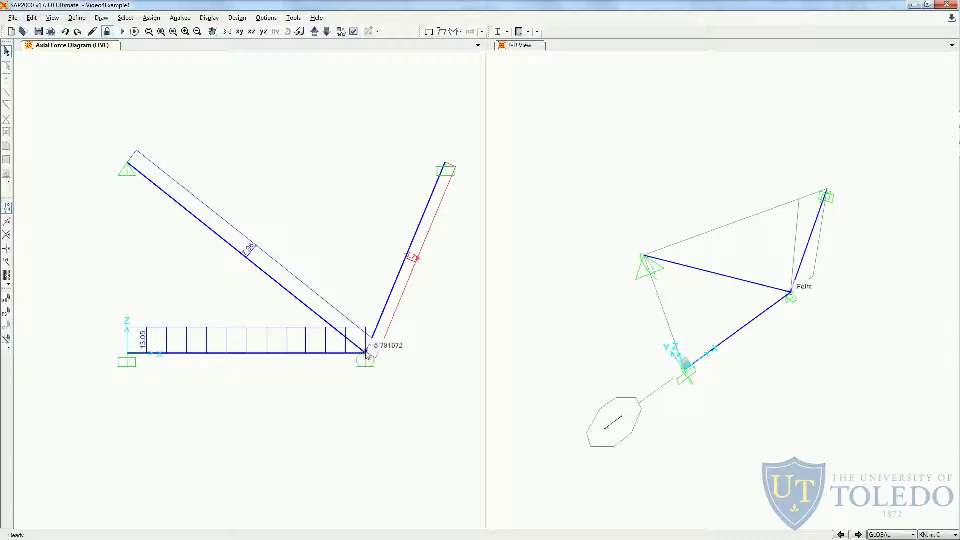
pyautogui.moveTo(233, 358)
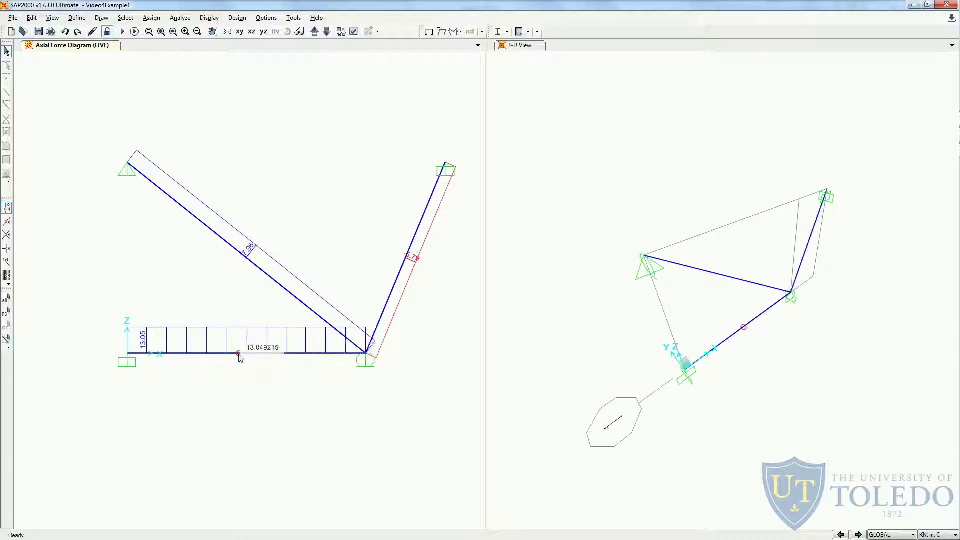
# Unlock the model and release Moment 33 (Major) at the end of the horizontal member between gridlines A and B.
pyautogui.click(107, 31)
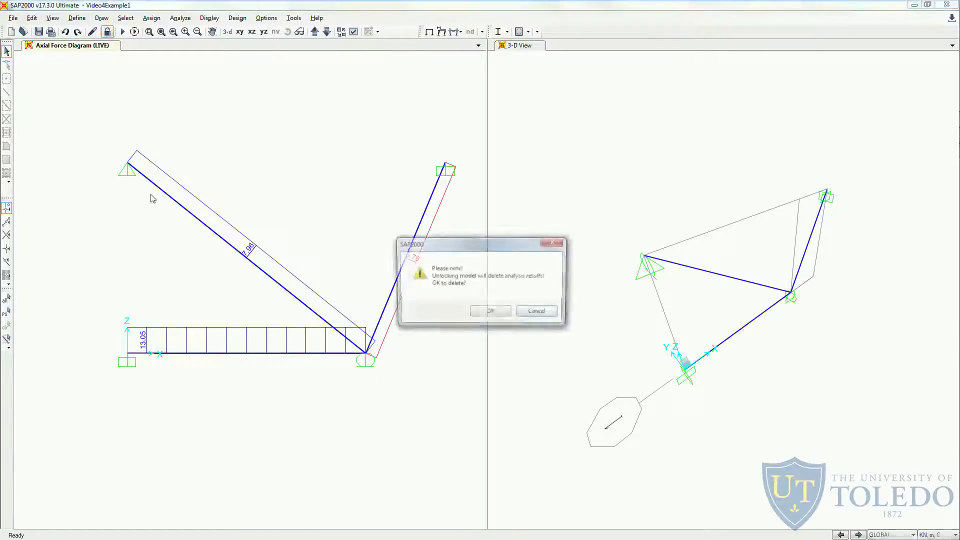
pyautogui.click(490, 313)
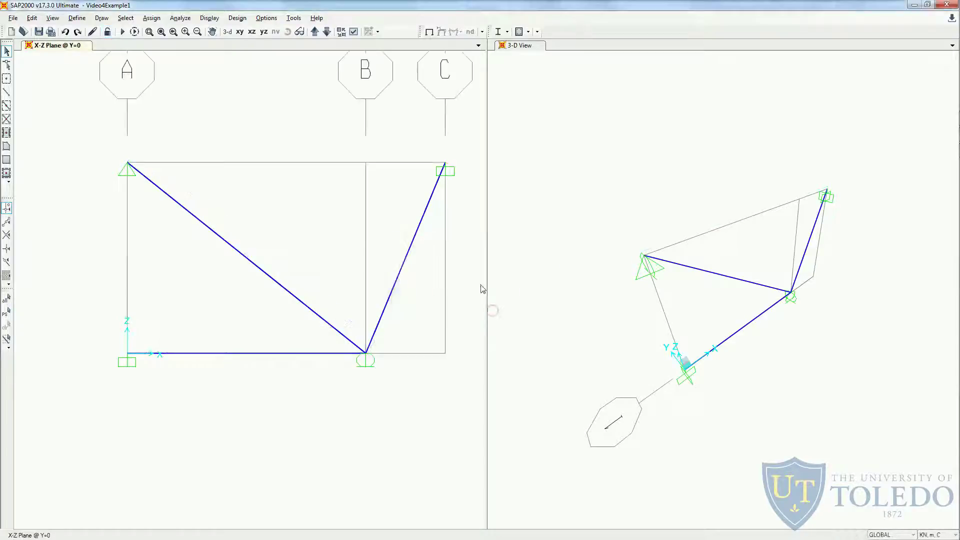
pyautogui.click(244, 355)
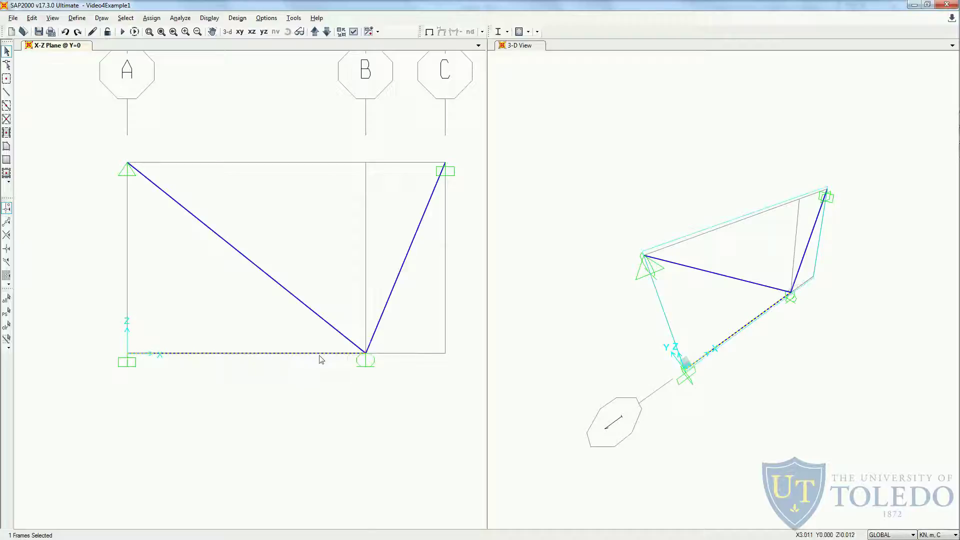
pyautogui.click(151, 18)
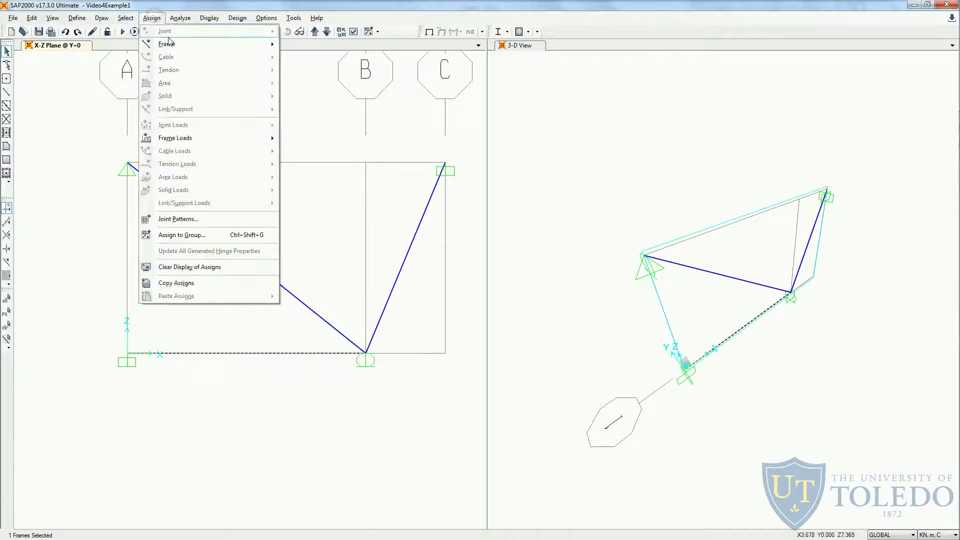
pyautogui.moveTo(170, 43)
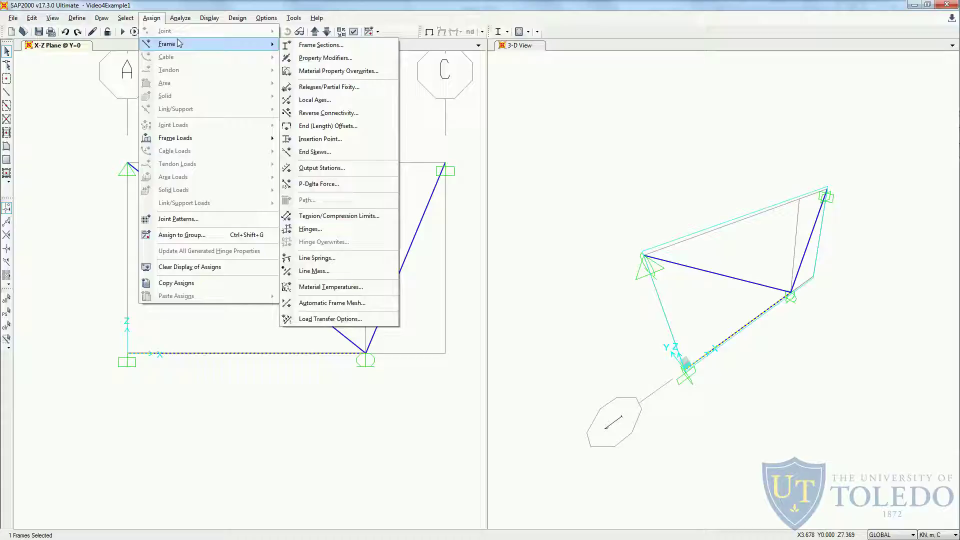
pyautogui.click(349, 89)
pyautogui.moveTo(479, 187); pyautogui.dragTo(586, 184)
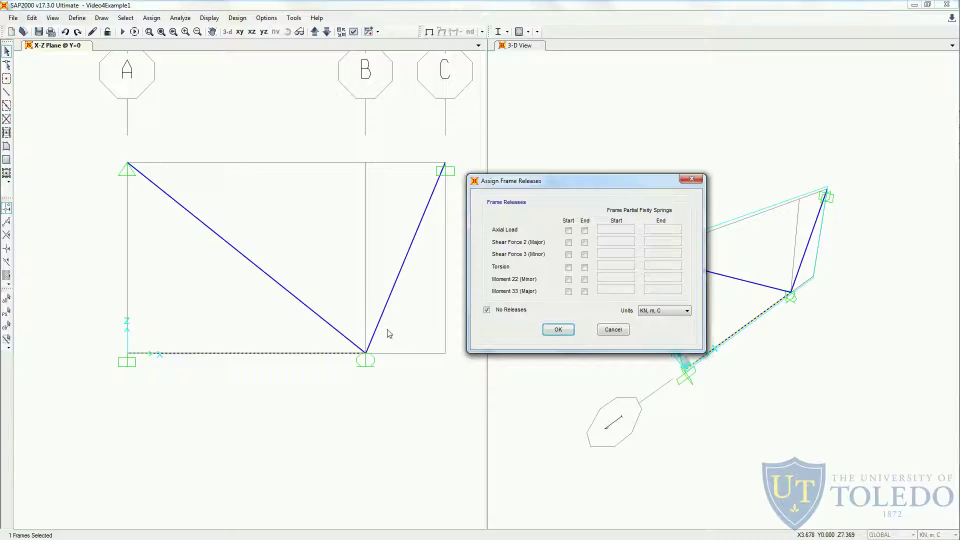
pyautogui.click(585, 292)
pyautogui.click(564, 331)
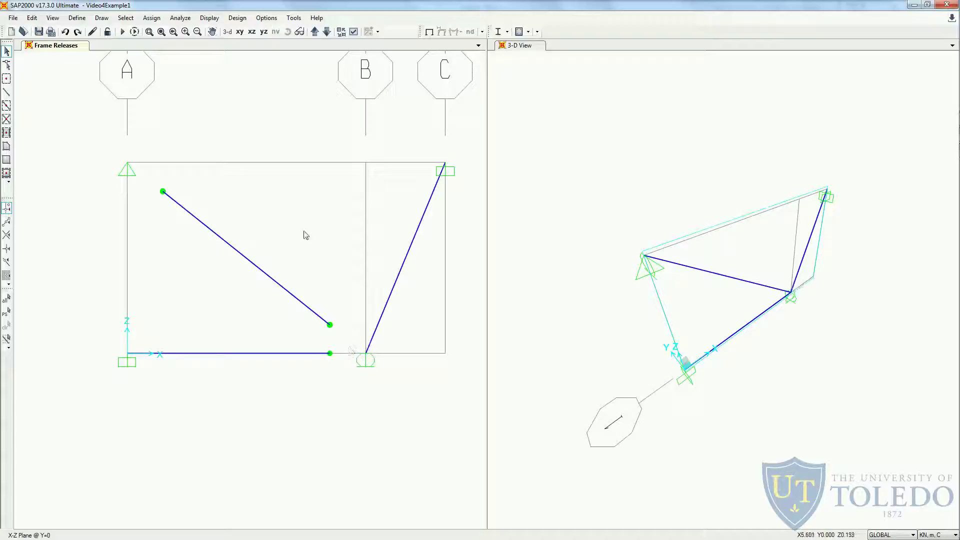
# Run the LIVE load case analysis and display the deformed shape for LIVE.
pyautogui.click(122, 32)
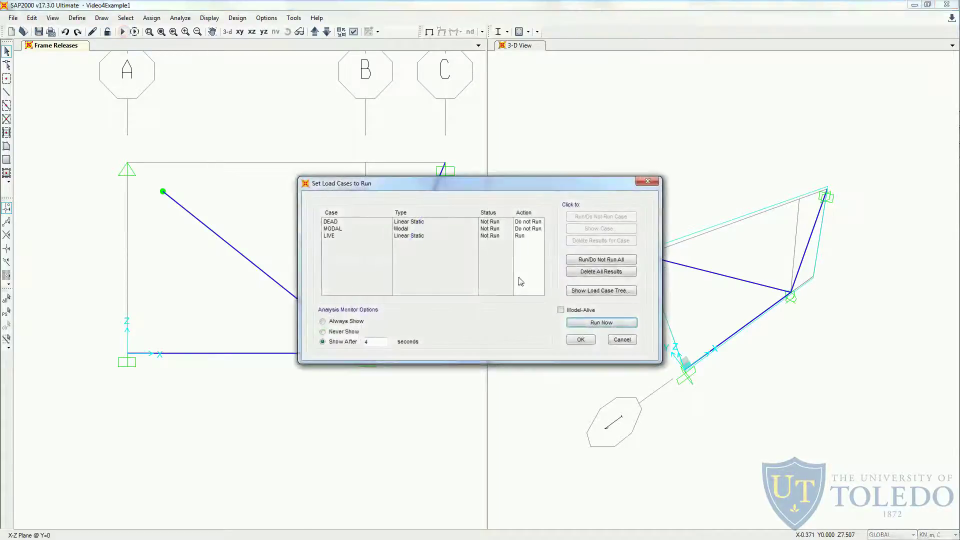
pyautogui.click(597, 324)
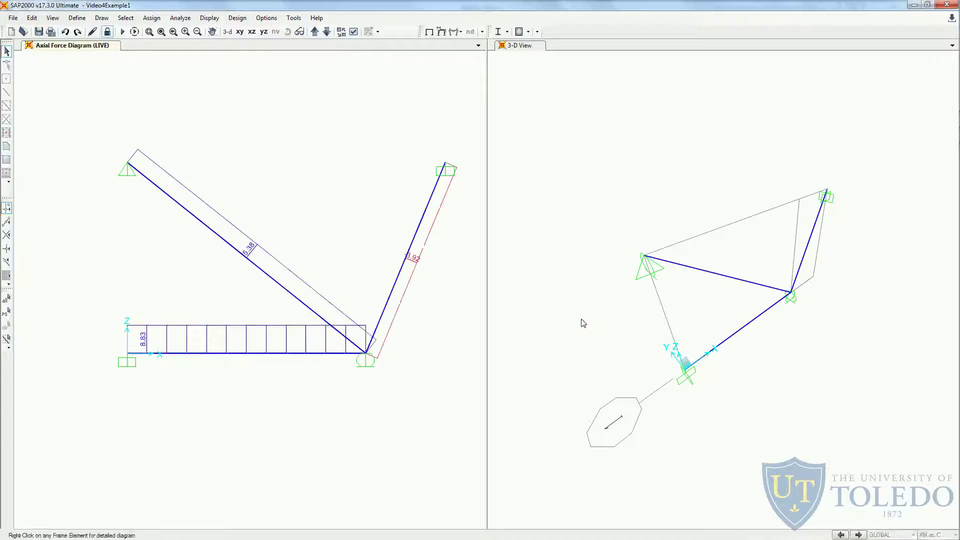
pyautogui.click(440, 31)
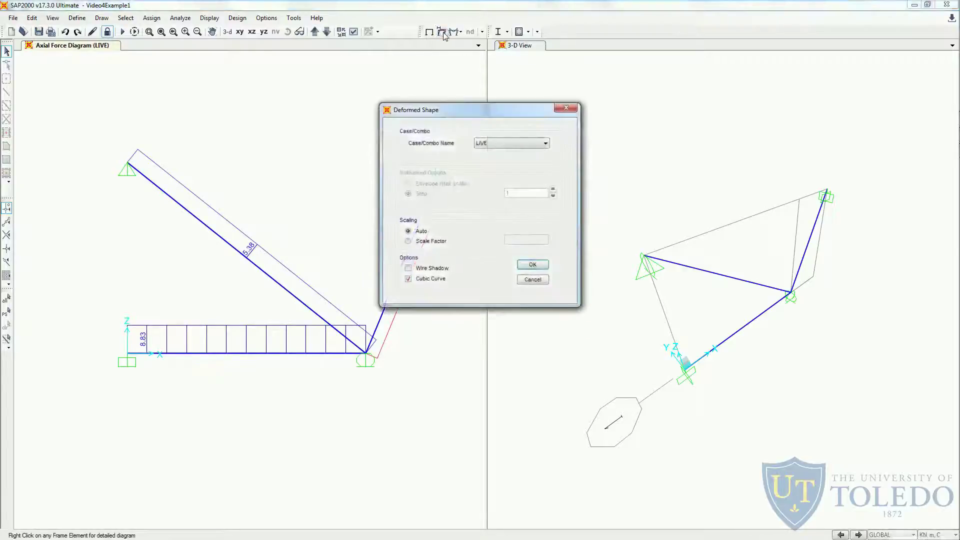
pyautogui.click(539, 267)
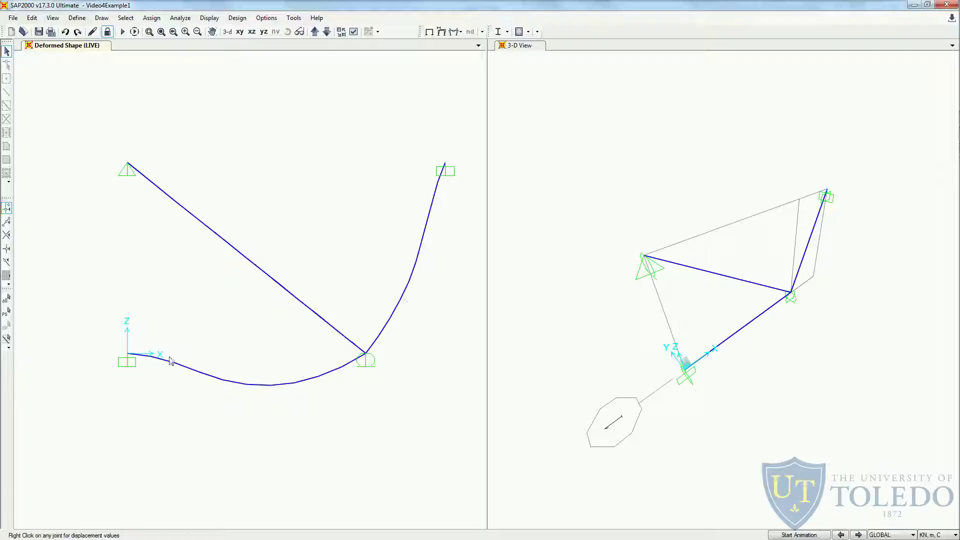
# Display the frame Moment 3-3 diagram for LIVE with values shown on the diagram.
pyautogui.click(457, 32)
pyautogui.click(485, 54)
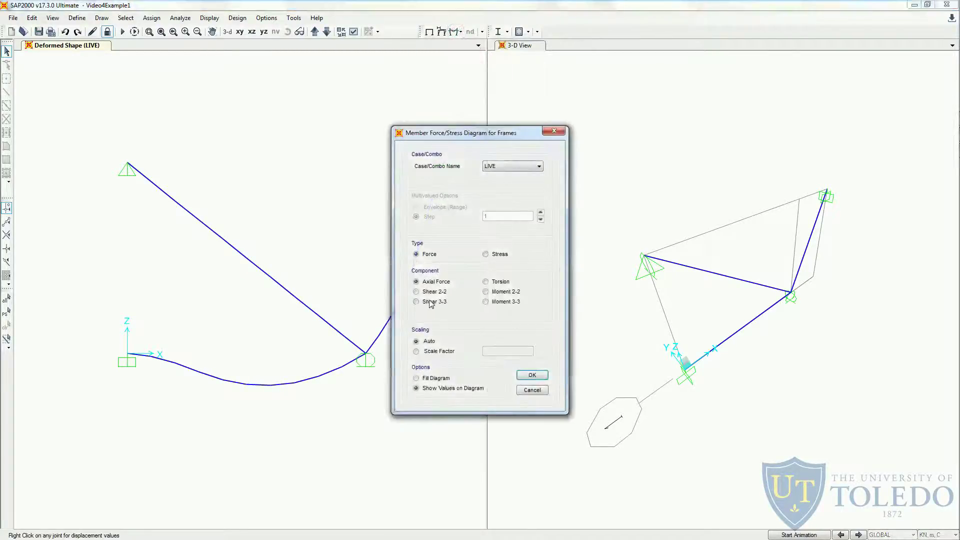
pyautogui.click(511, 302)
pyautogui.click(541, 378)
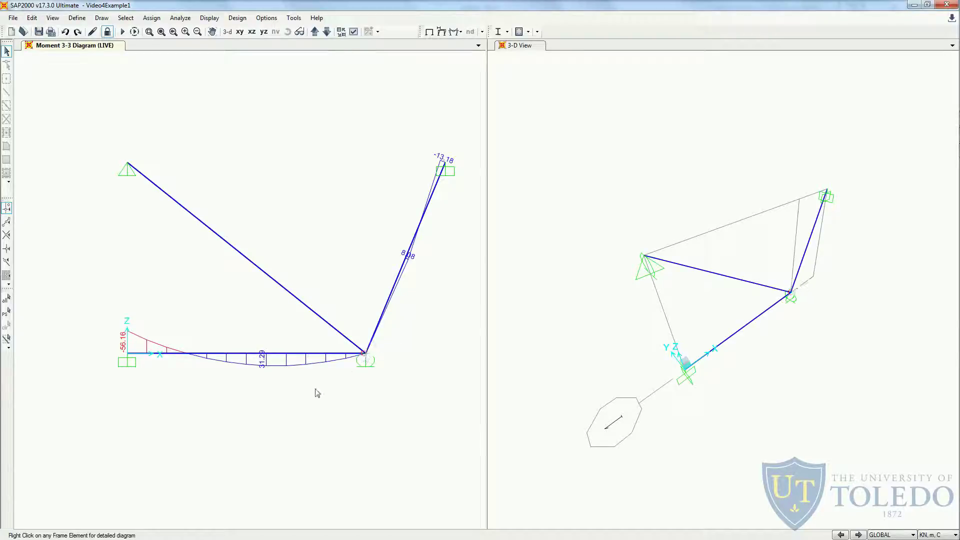
# Switch to the handout PDF in Acrobat Reader to read problem 2 on support settlement, and return to SAP2000.
pyautogui.hotkey('alt', 'Tab')
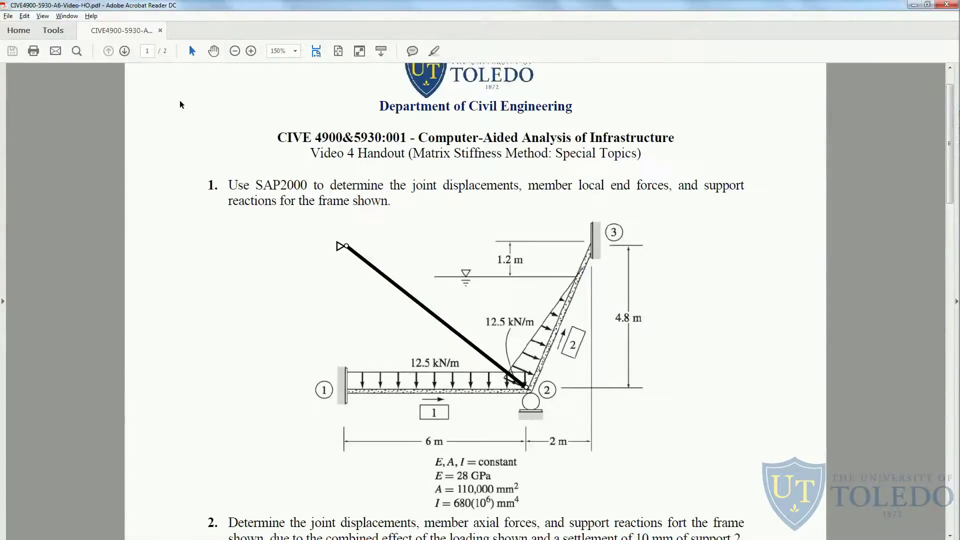
pyautogui.scroll(-6, 249, 203)
pyautogui.scroll(-1, 250, 202)
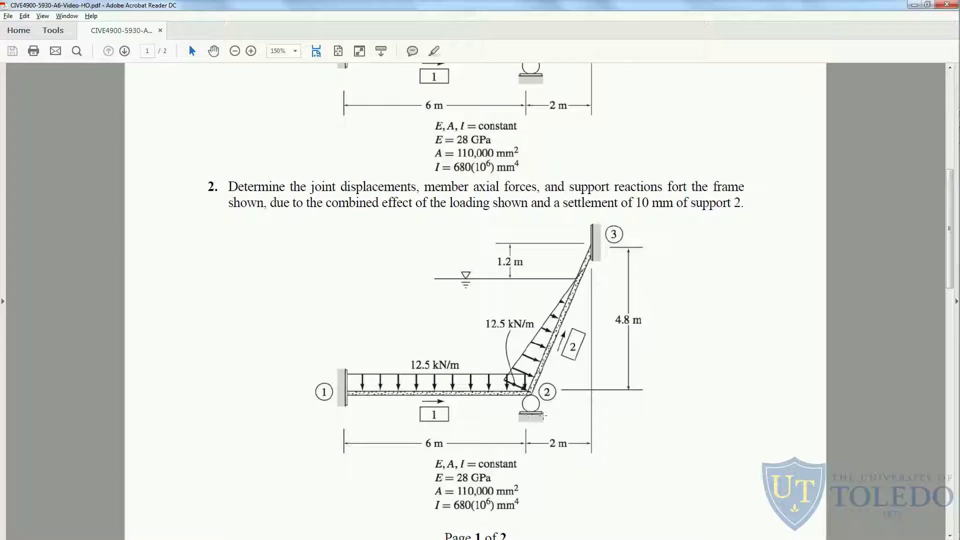
pyautogui.hotkey('alt', 'Tab')
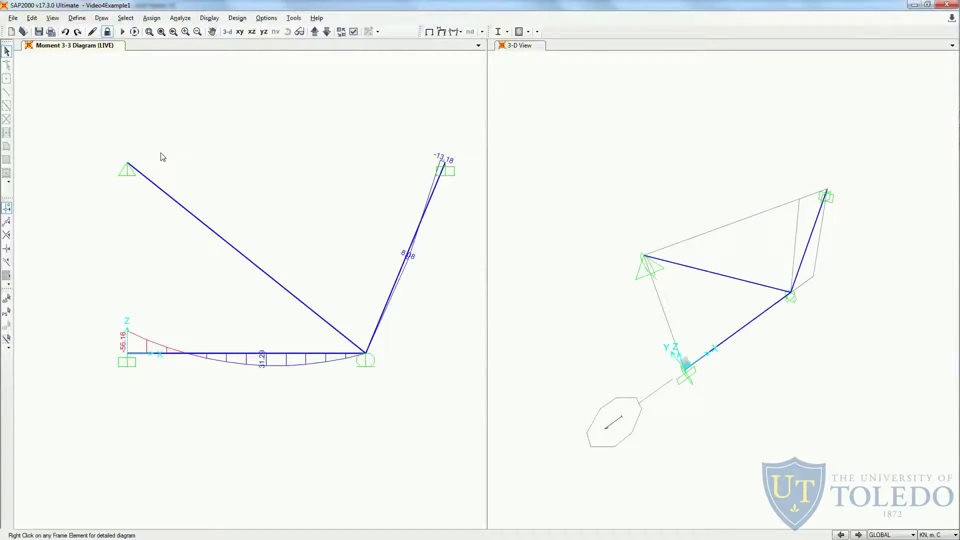
# Unlock the model and delete the diagonal member between the upper joint on gridline A and the roller joint.
pyautogui.click(107, 32)
pyautogui.click(484, 315)
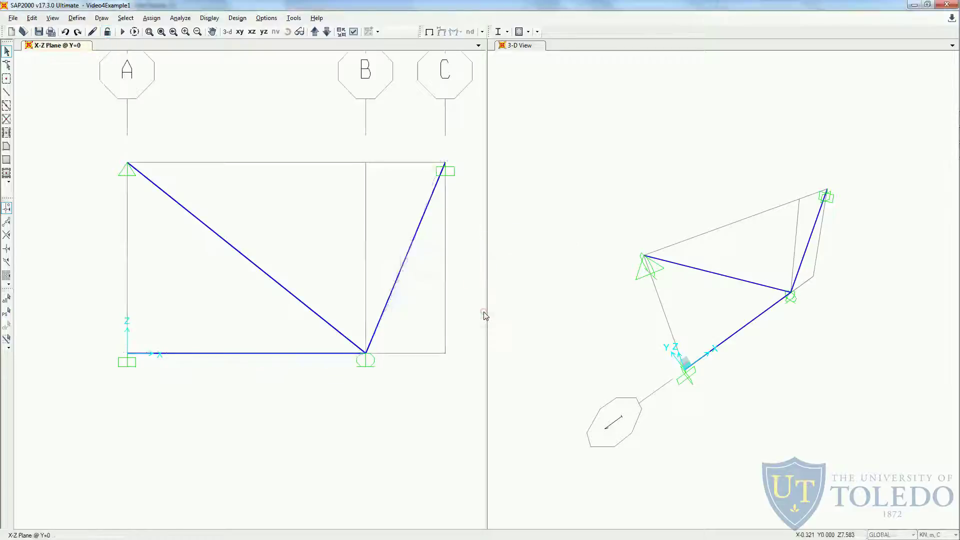
pyautogui.click(289, 295)
pyautogui.press('Delete')
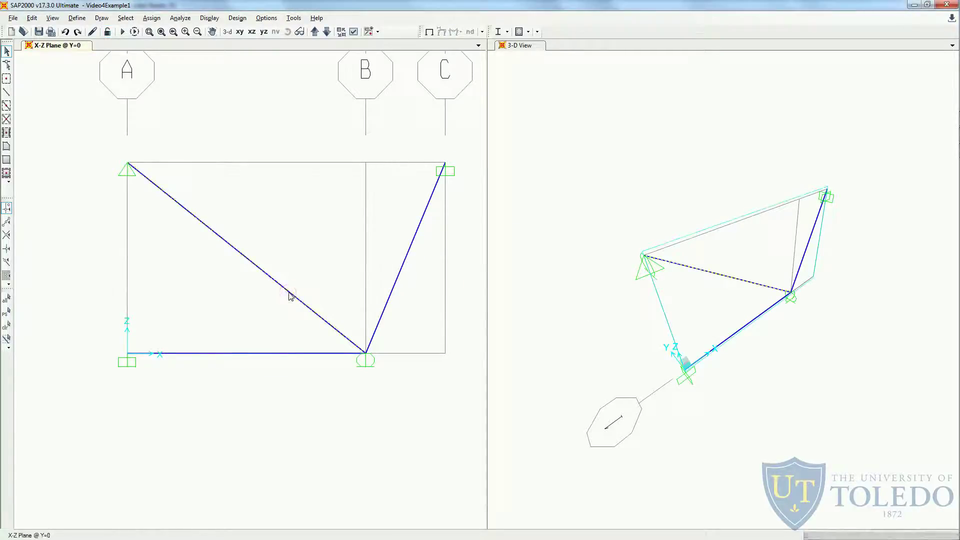
# Remove the Moment 33 (Major) end release from the horizontal member between gridlines A and B.
pyautogui.click(242, 354)
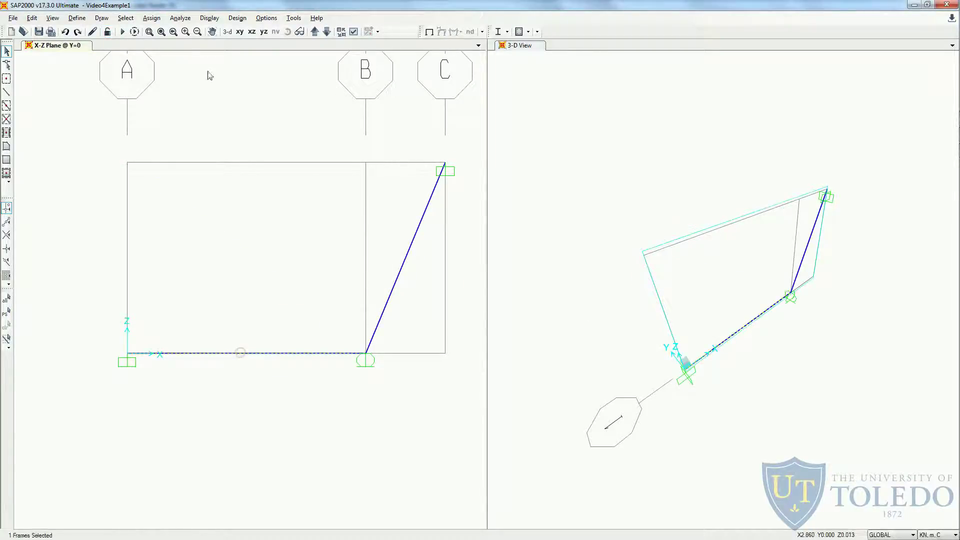
pyautogui.click(177, 20)
pyautogui.click(175, 18)
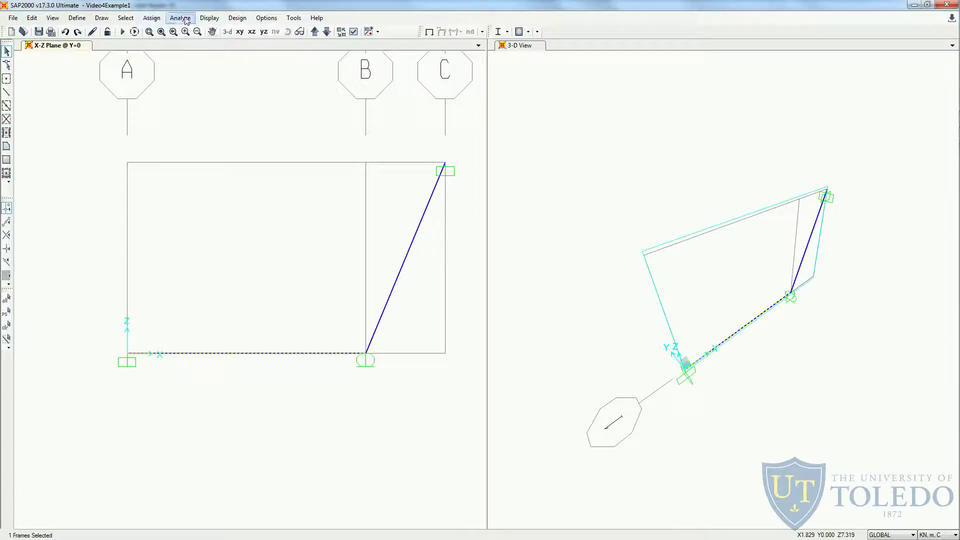
pyautogui.click(152, 18)
pyautogui.moveTo(176, 43)
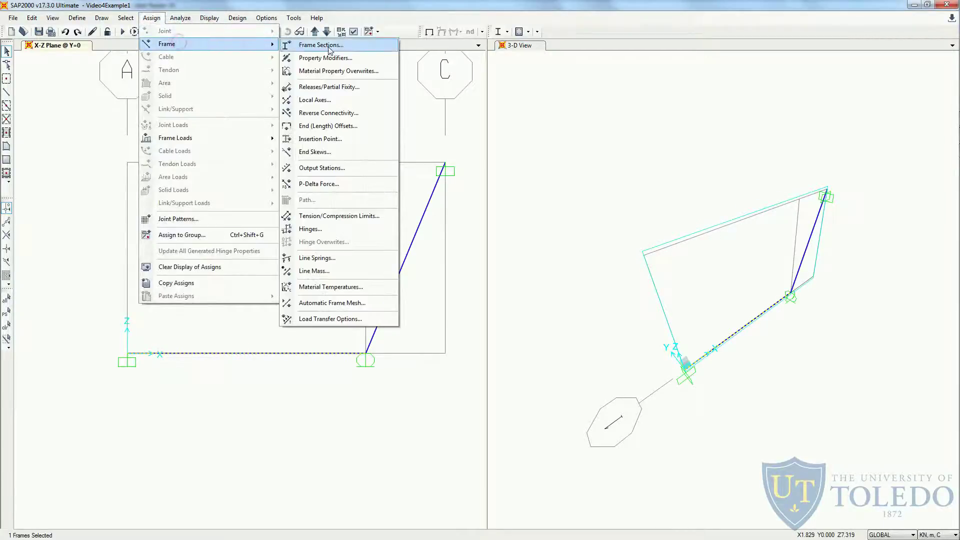
pyautogui.click(343, 89)
pyautogui.click(478, 299)
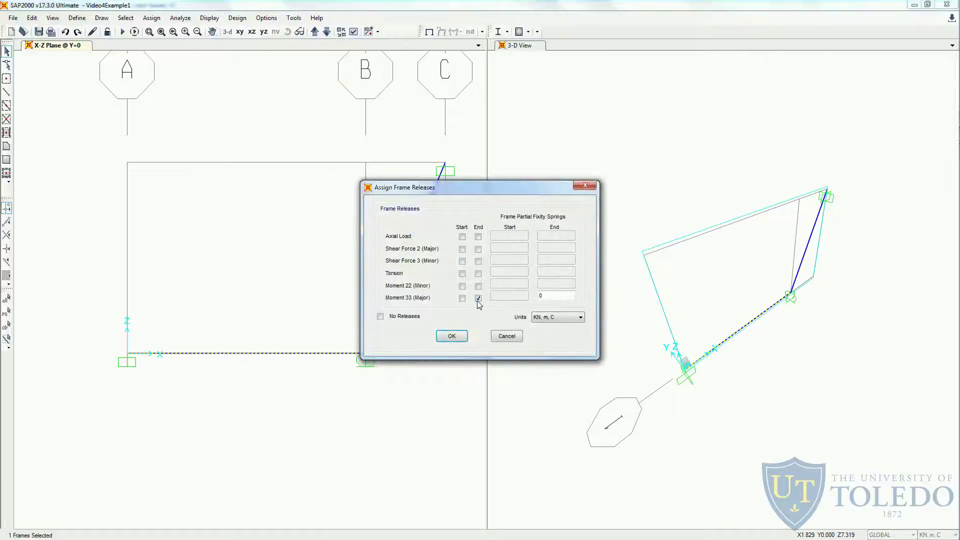
pyautogui.click(448, 335)
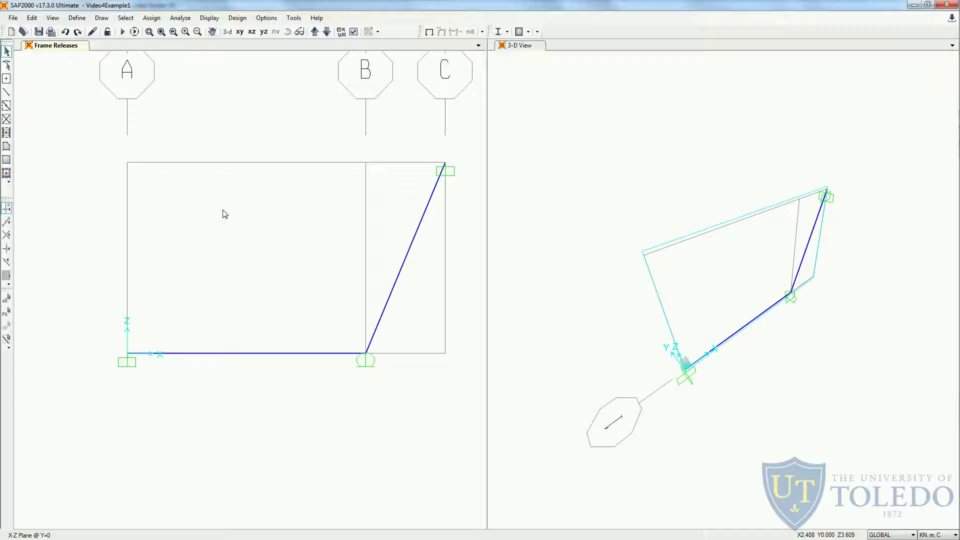
# Display the frame span loads of the LIVE load pattern with their values.
pyautogui.click(209, 18)
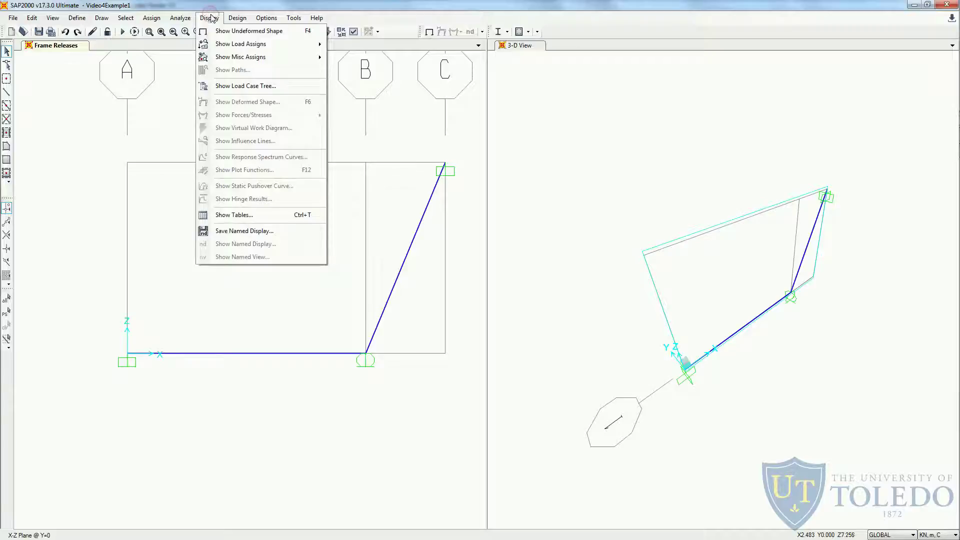
pyautogui.moveTo(238, 50)
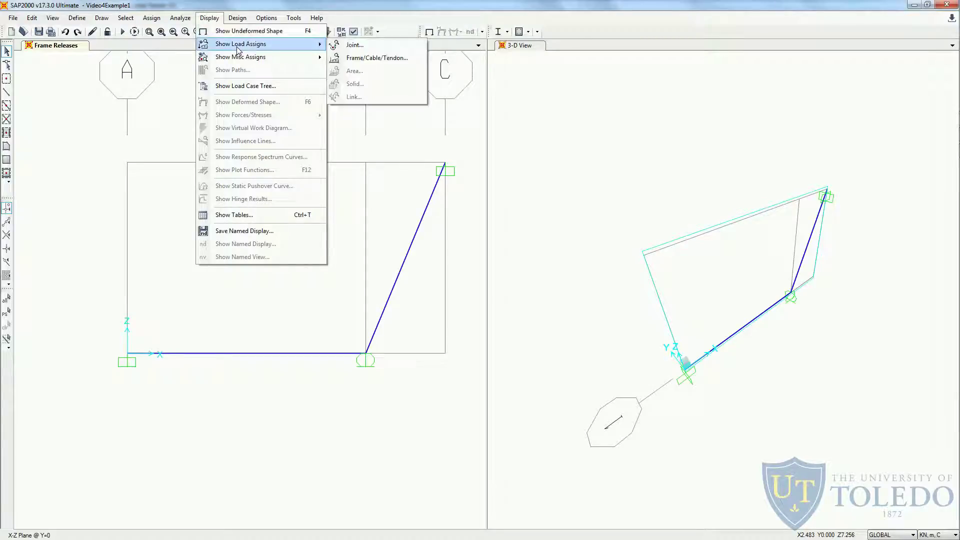
pyautogui.click(370, 59)
pyautogui.click(510, 175)
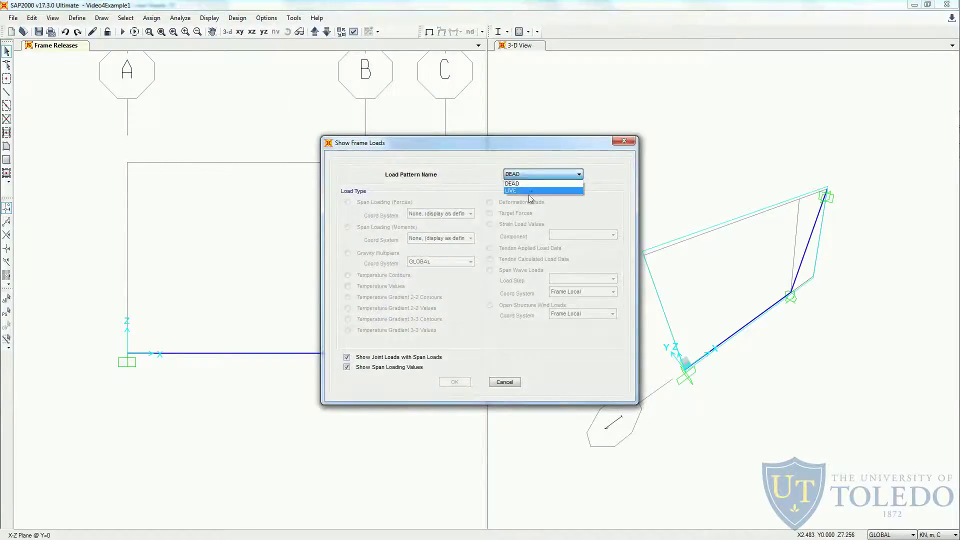
pyautogui.click(531, 191)
pyautogui.click(455, 382)
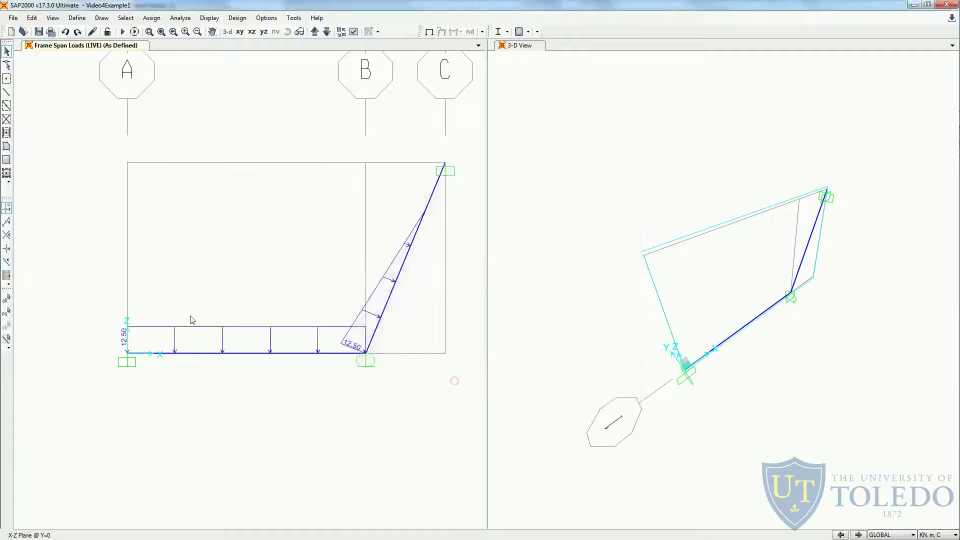
# Add a LIVE ground displacement of -10 in Translation Global Z to the roller joint on gridline B, using N, mm, C units and Add to Existing Loads.
pyautogui.click(367, 356)
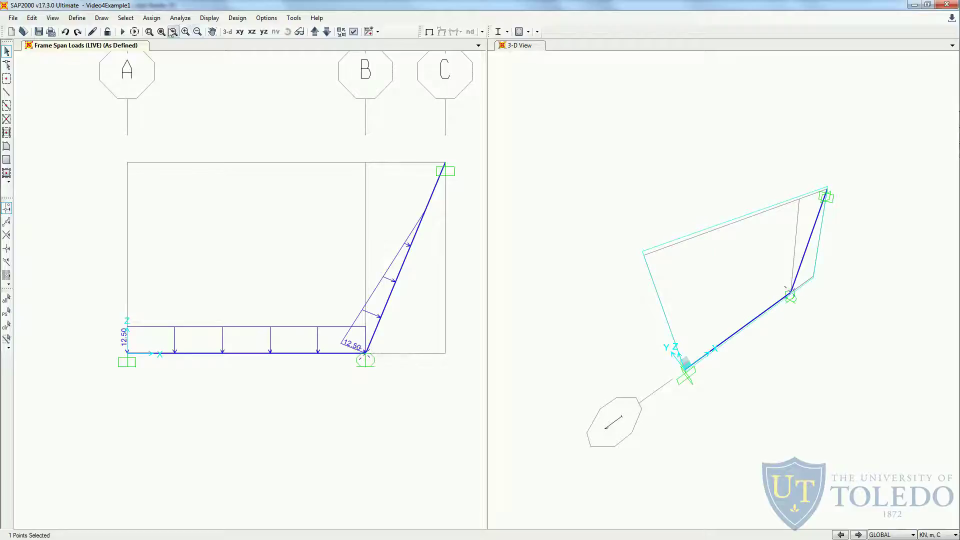
pyautogui.click(156, 23)
pyautogui.moveTo(189, 127)
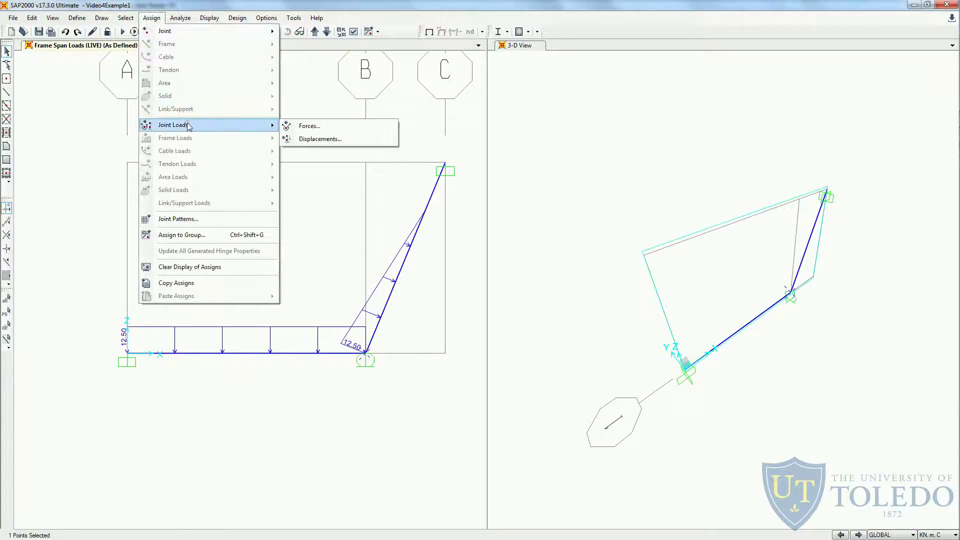
pyautogui.click(320, 139)
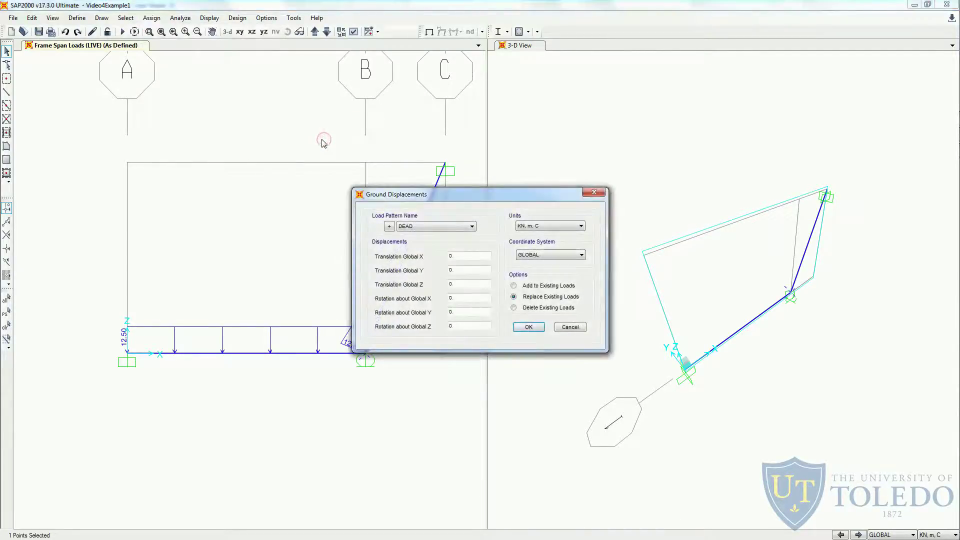
pyautogui.moveTo(473, 189); pyautogui.dragTo(575, 144)
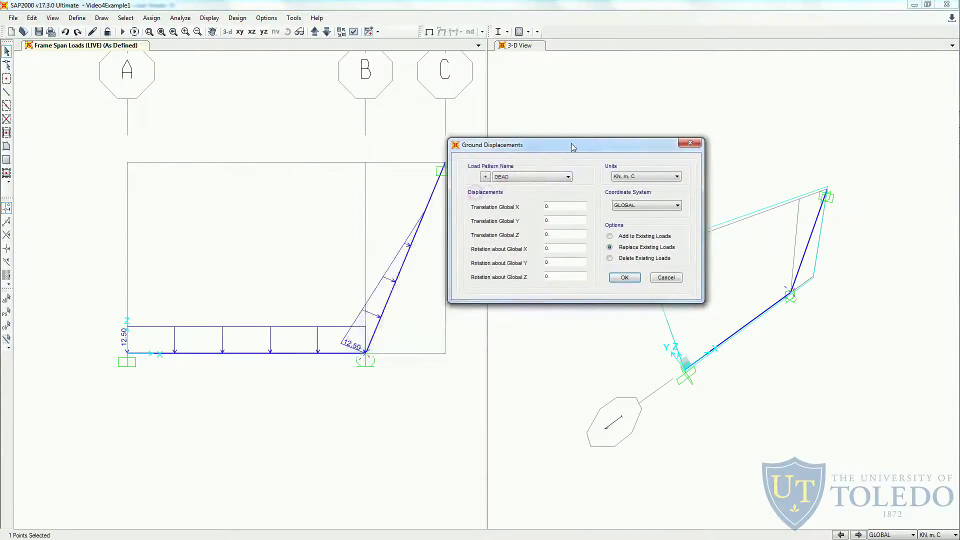
pyautogui.click(635, 178)
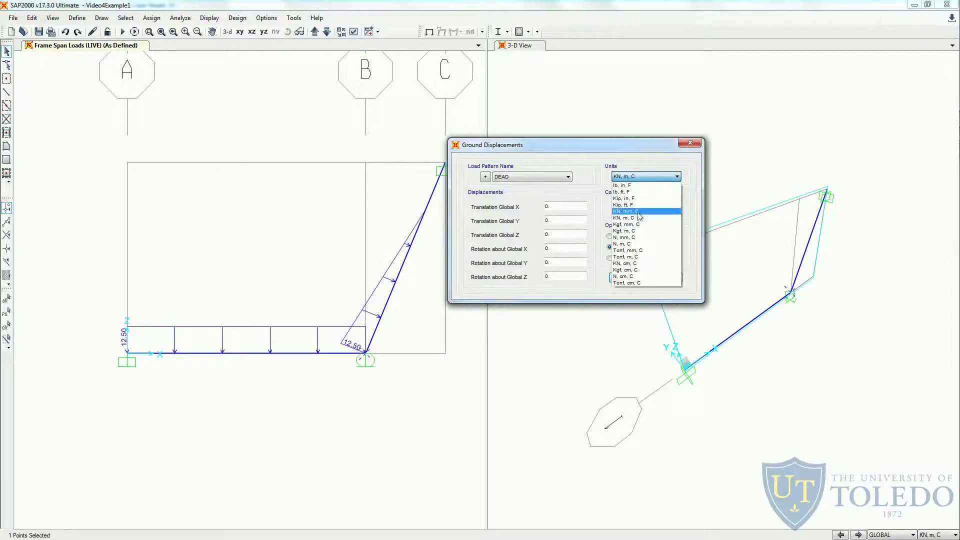
pyautogui.click(647, 237)
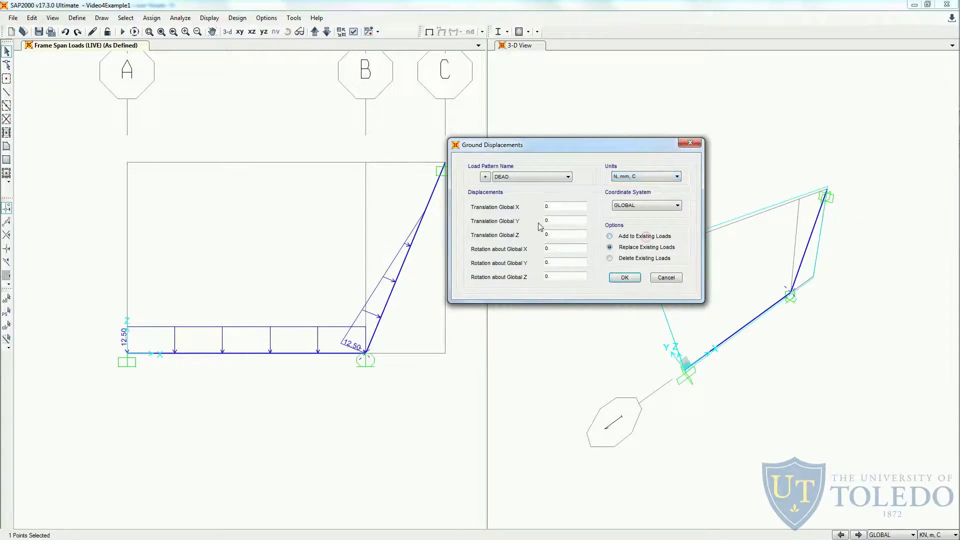
pyautogui.click(510, 177)
pyautogui.click(501, 191)
pyautogui.doubleClick(565, 235)
pyautogui.write('-10')
pyautogui.click(648, 236)
pyautogui.click(626, 278)
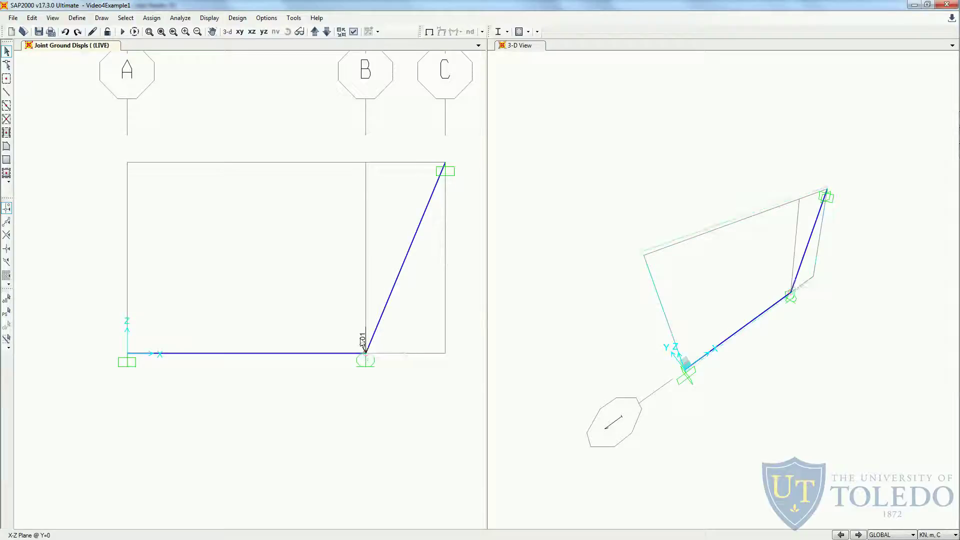
# Switch the model units to N, mm, C and run the analysis for the LIVE load case.
pyautogui.click(934, 535)
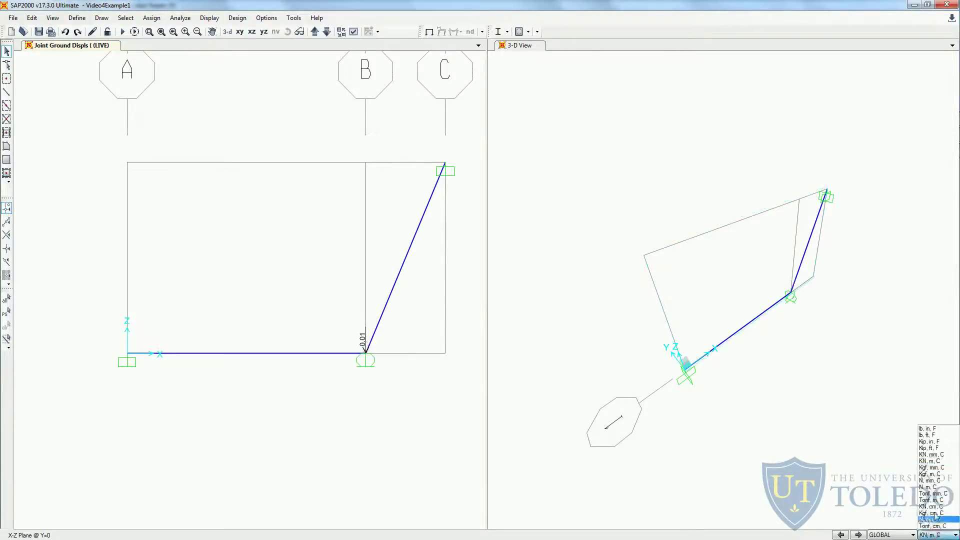
pyautogui.click(938, 481)
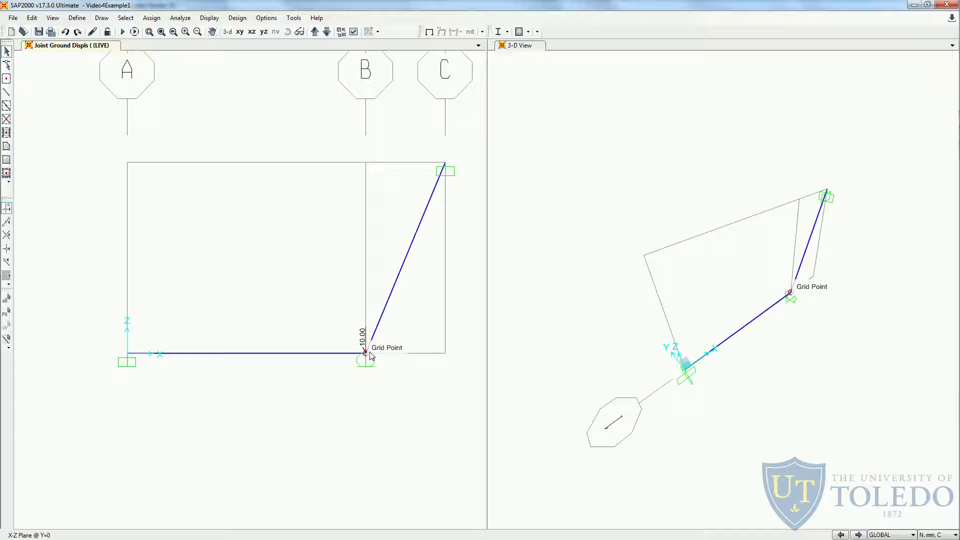
pyautogui.click(122, 32)
pyautogui.click(340, 236)
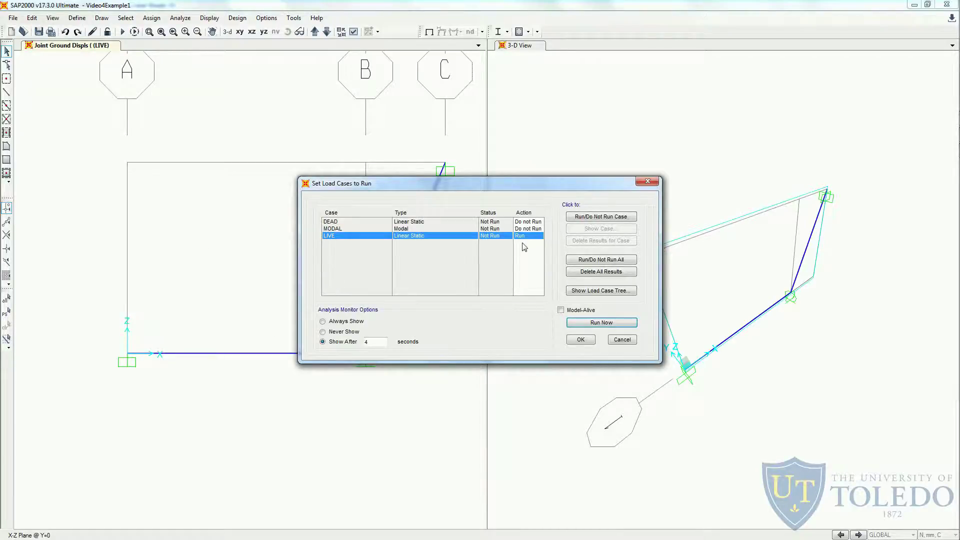
pyautogui.click(605, 322)
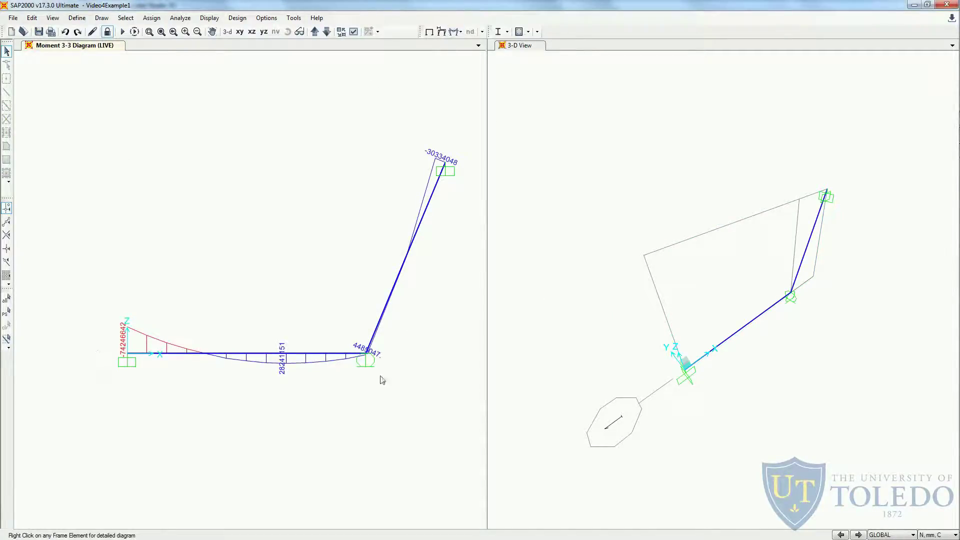
# Display the deformed shape of the LIVE case with automatic scaling and examine the displacement of the roller joint.
pyautogui.click(443, 33)
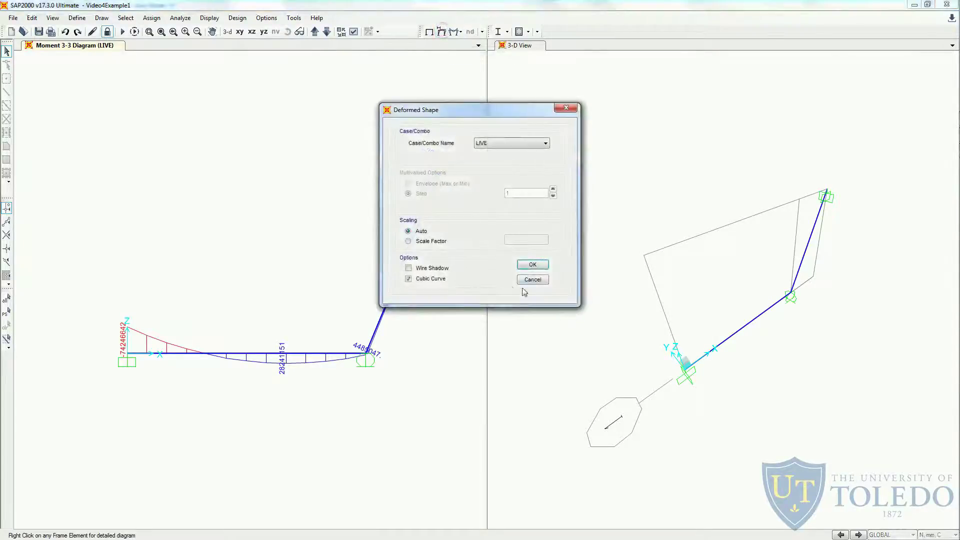
pyautogui.click(533, 265)
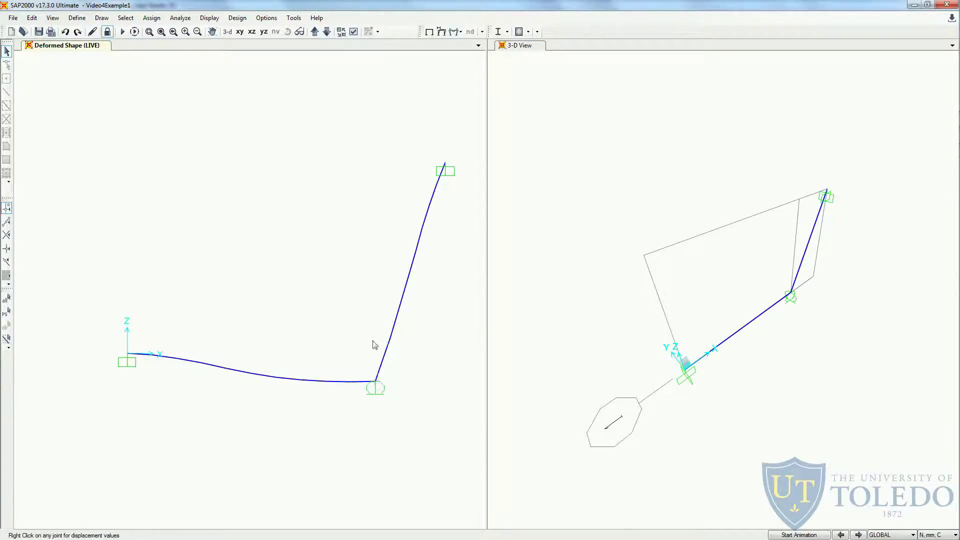
pyautogui.moveTo(375, 382)
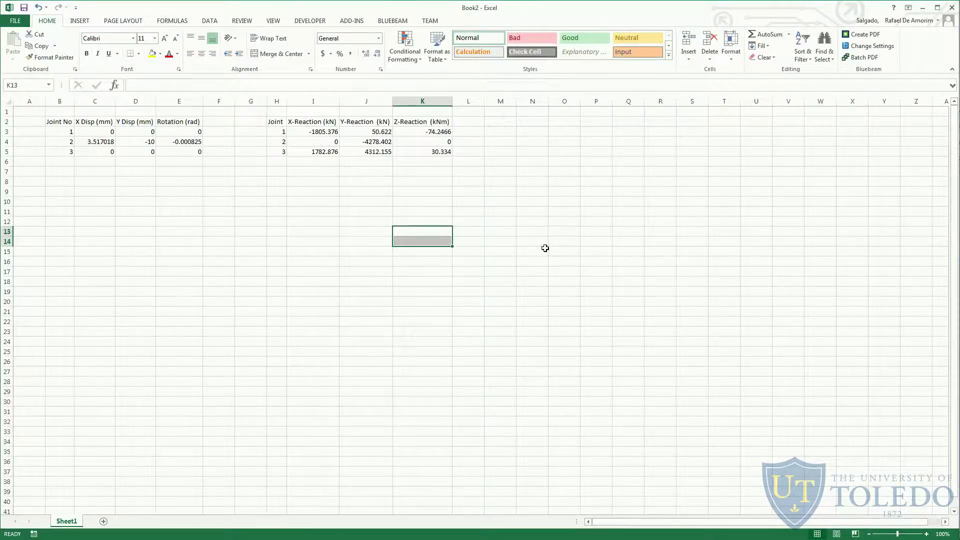
# Review the tables of joint displacements and support reactions in Excel, and return to SAP2000.
pyautogui.click(545, 249)
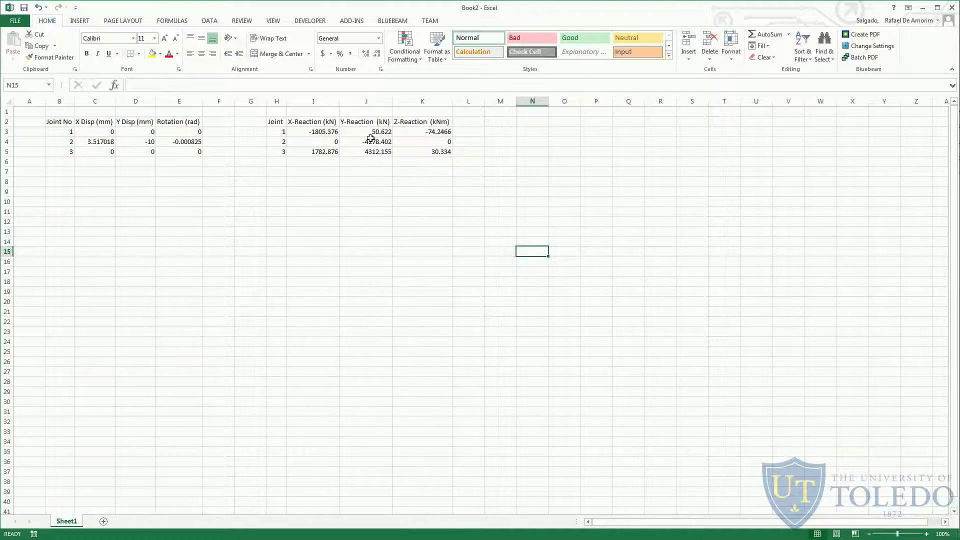
pyautogui.click(341, 269)
pyautogui.hotkey('alt', 'Tab')
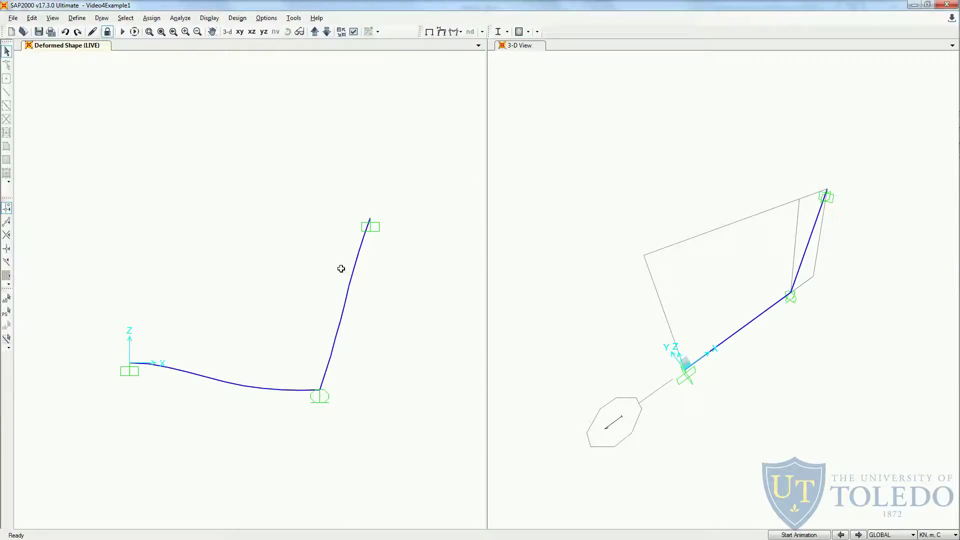
# Switch to the assignment PDF in Acrobat Reader and read problem 3's temperature increase and thermal expansion coefficient.
pyautogui.hotkey('alt', 'Tab')
pyautogui.hotkey('alt', 'Tab')
pyautogui.hotkey('alt', 'Tab')
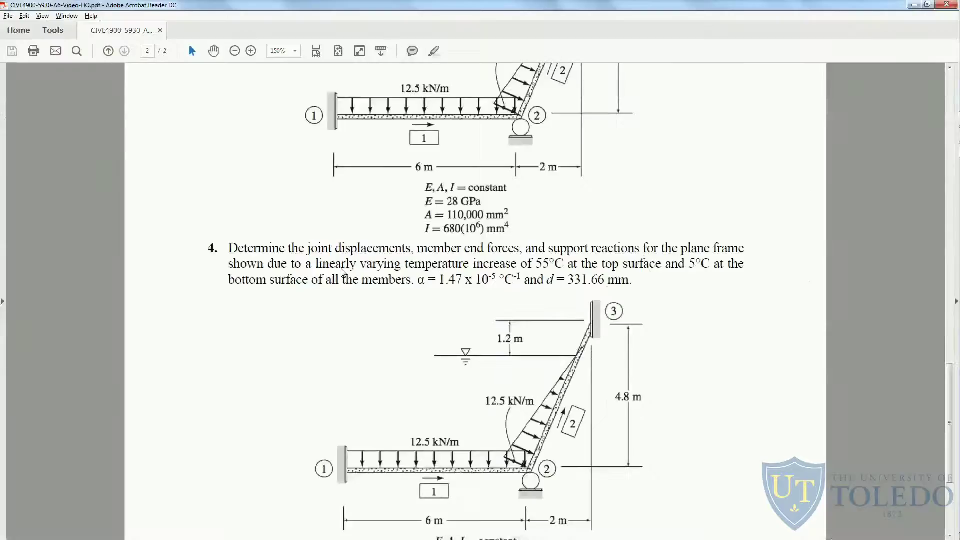
pyautogui.scroll(5, 342, 272)
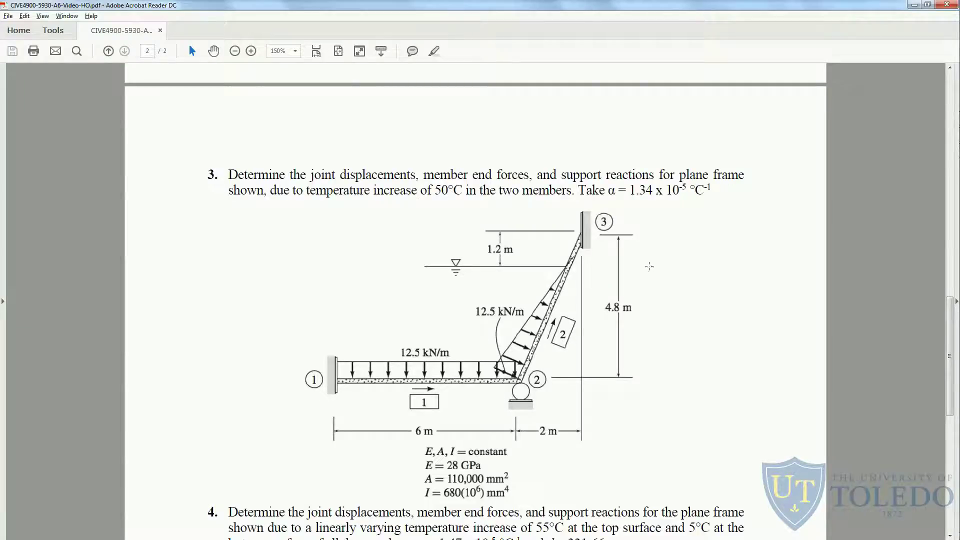
pyautogui.moveTo(609, 190); pyautogui.dragTo(712, 192)
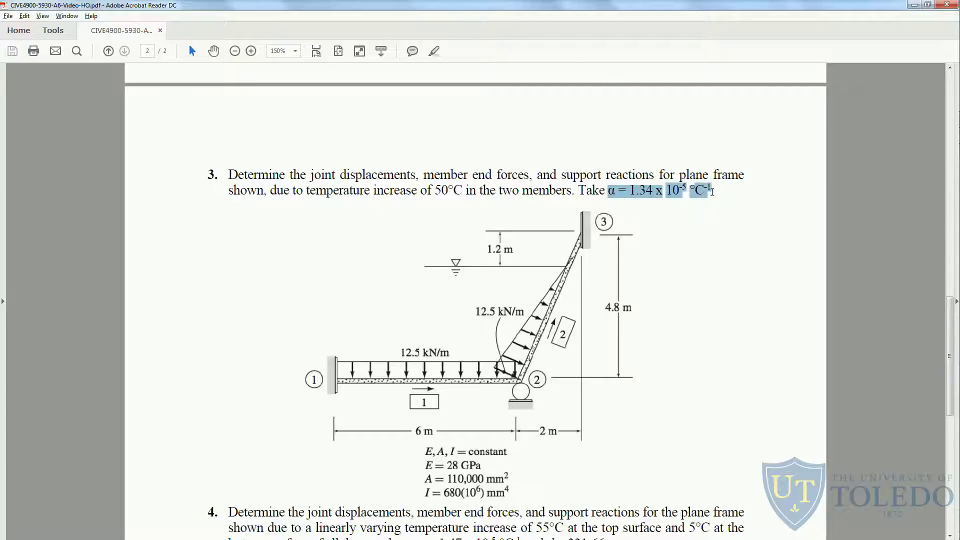
pyautogui.click(673, 190)
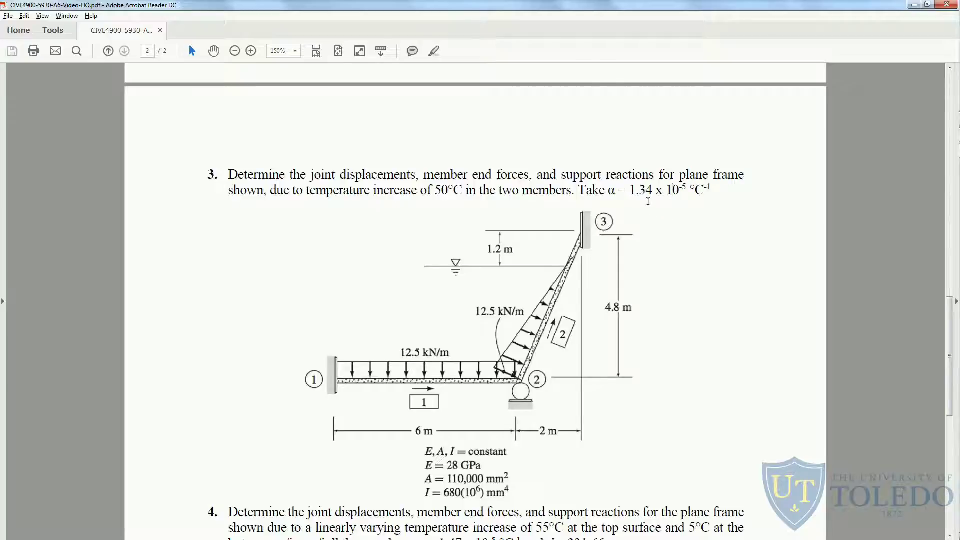
# Return to SAP2000 and unlock the model, accepting the deletion of the analysis results.
pyautogui.hotkey('alt', 'Tab')
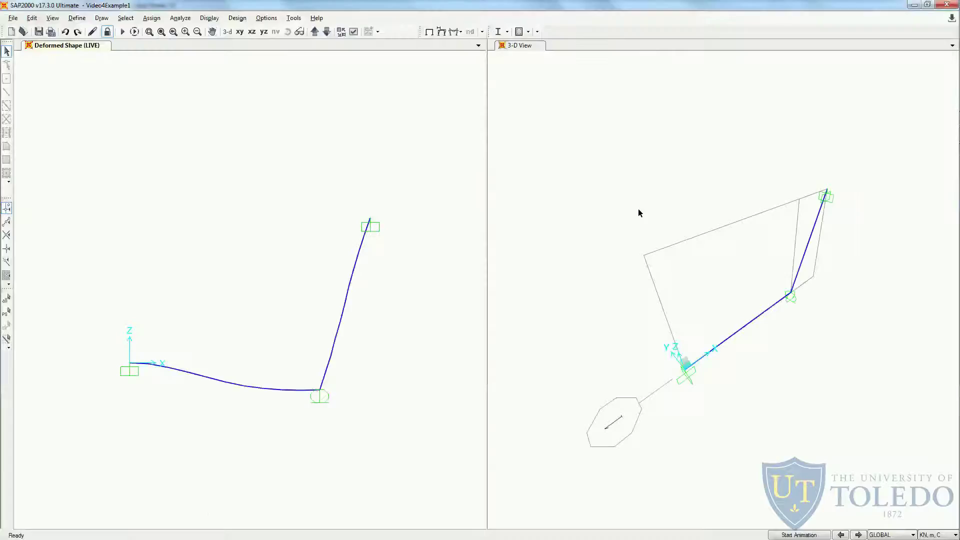
pyautogui.click(107, 32)
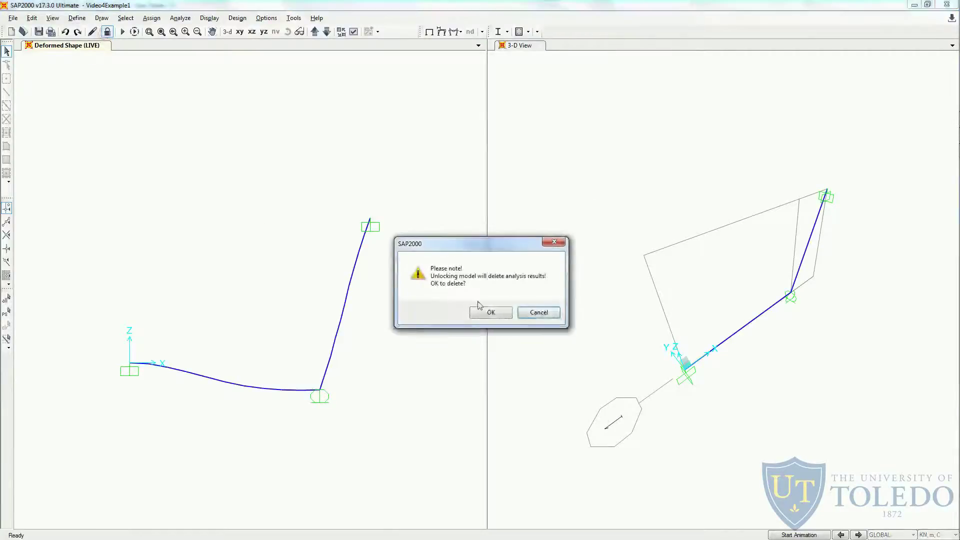
pyautogui.click(487, 312)
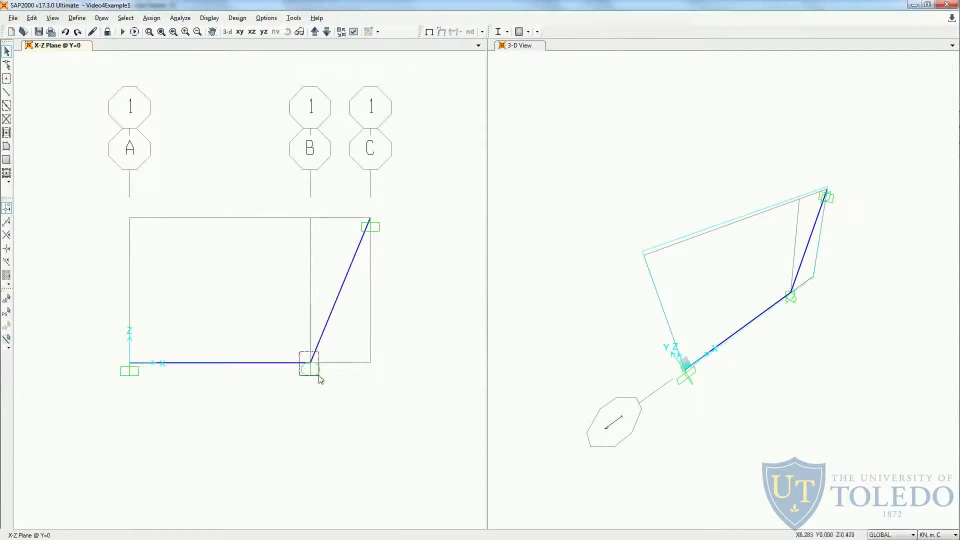
# Delete the existing LIVE ground displacement from the roller joint on gridline B.
pyautogui.click(310, 362)
pyautogui.click(152, 18)
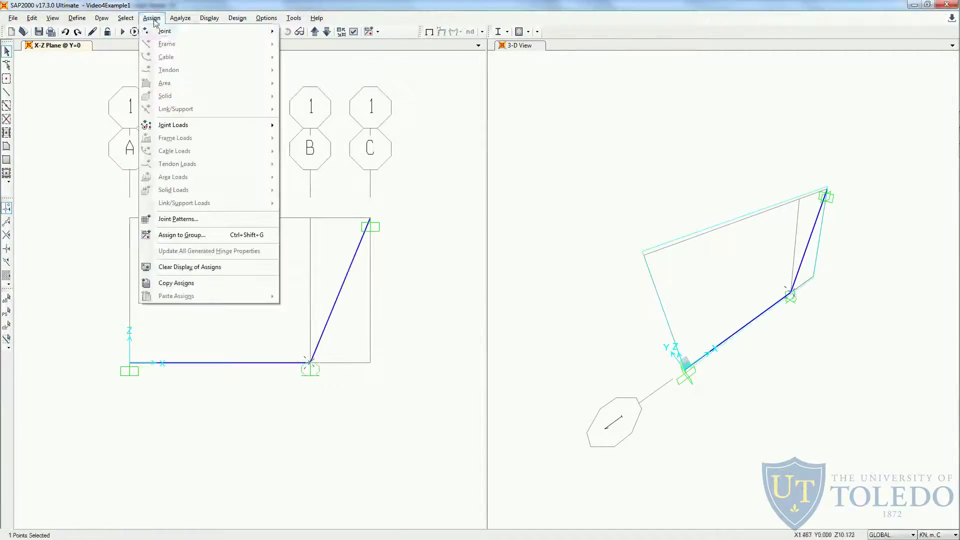
pyautogui.click(190, 129)
pyautogui.click(319, 138)
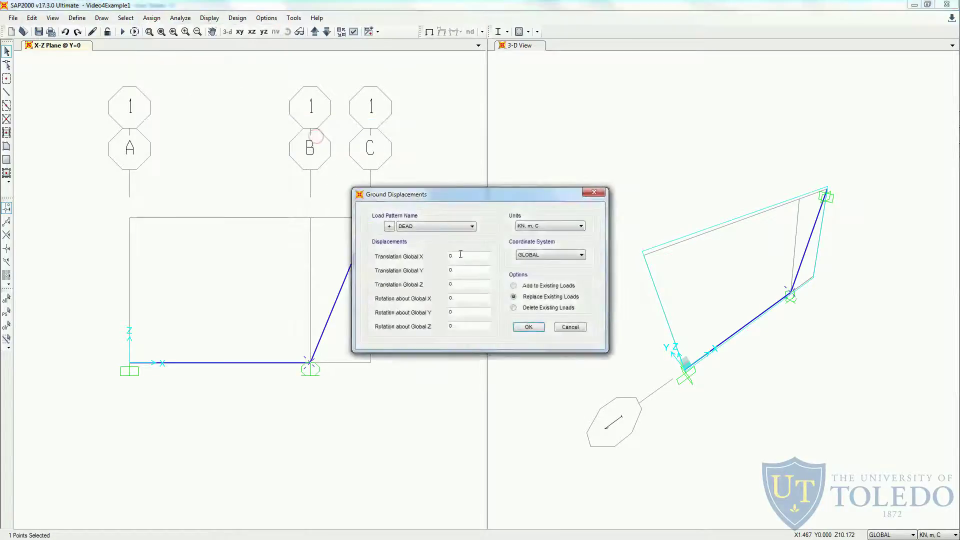
pyautogui.click(436, 227)
pyautogui.click(428, 242)
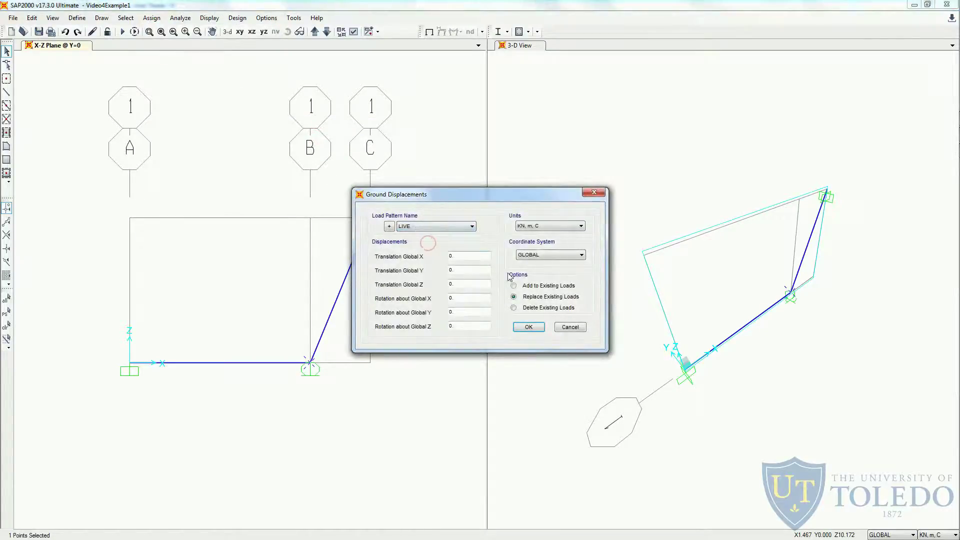
pyautogui.click(546, 307)
pyautogui.click(531, 327)
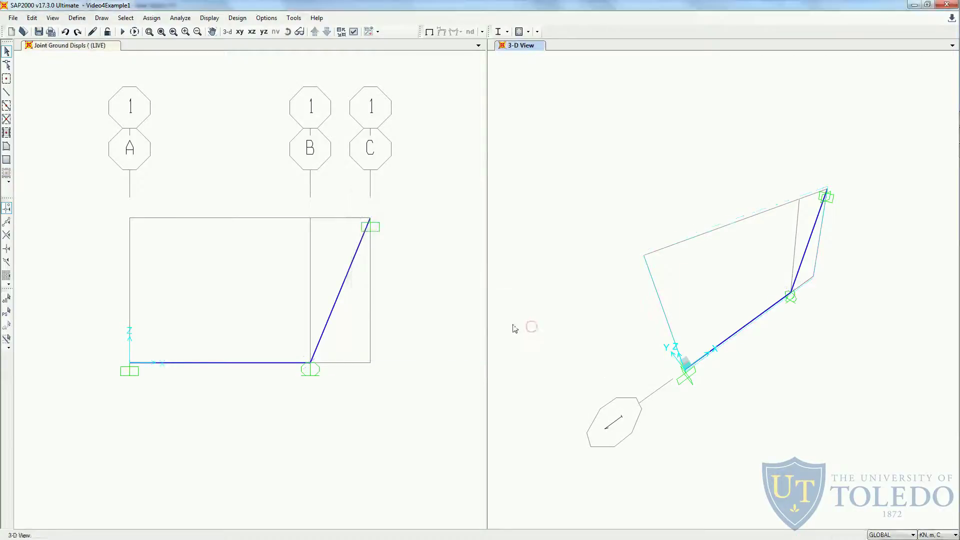
# Display the LIVE frame span loads as forces, including joint loads and span loading values.
pyautogui.click(210, 18)
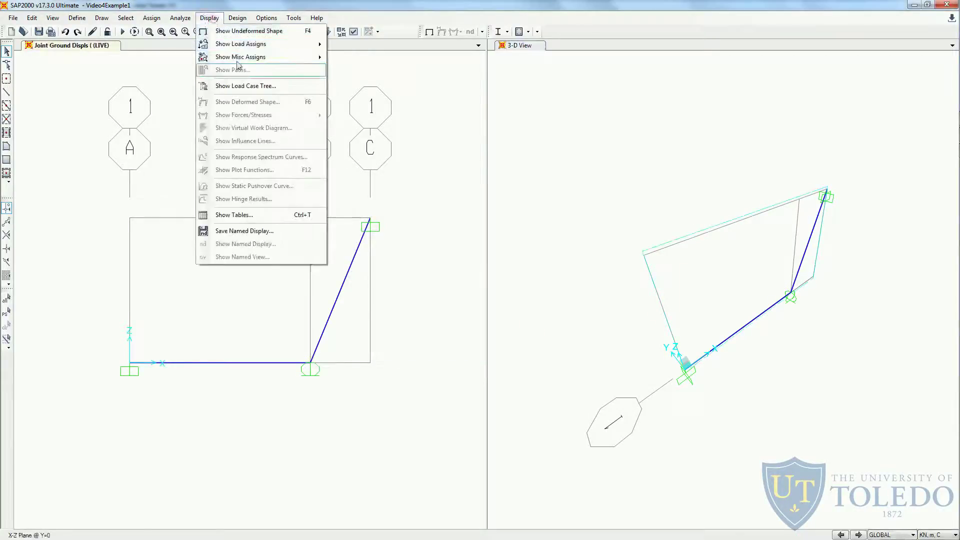
pyautogui.click(247, 48)
pyautogui.click(382, 56)
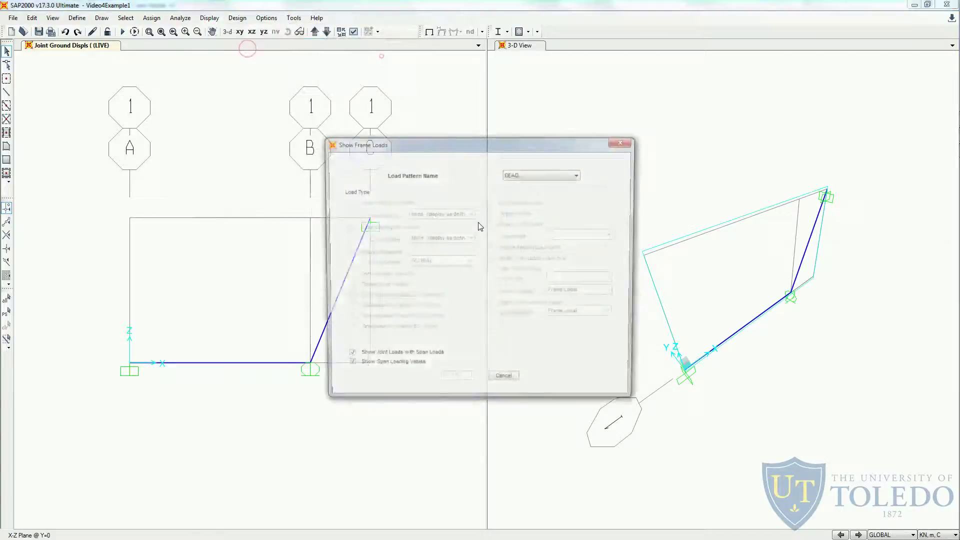
pyautogui.click(554, 175)
pyautogui.click(522, 193)
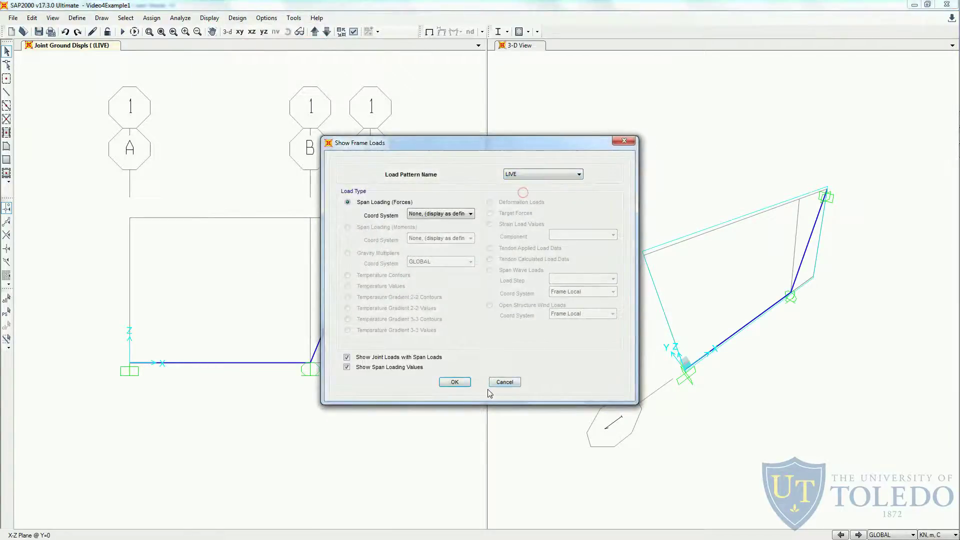
pyautogui.click(455, 382)
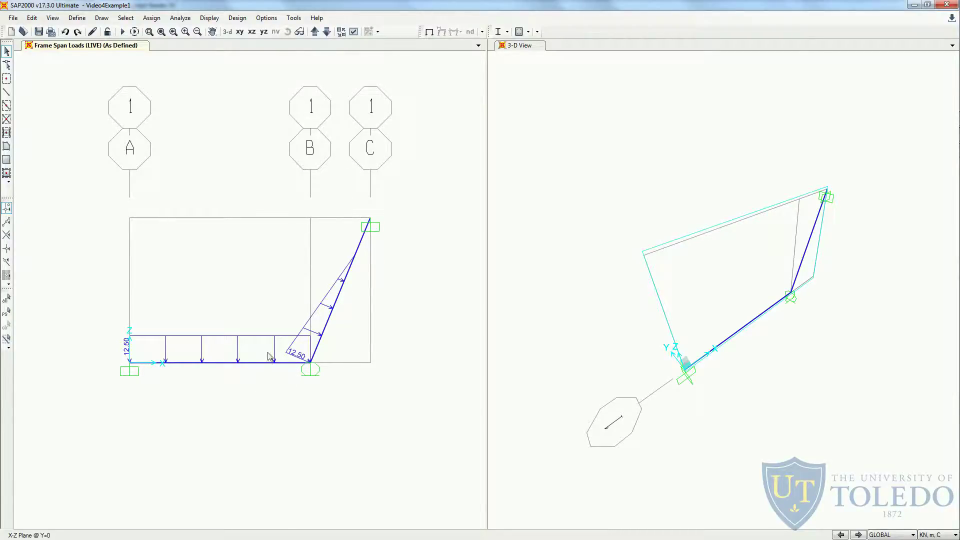
# Check the thermal expansion coefficient α given for problem 3 in the Acrobat Reader PDF, and return to SAP2000.
pyautogui.hotkey('alt', 'Tab')
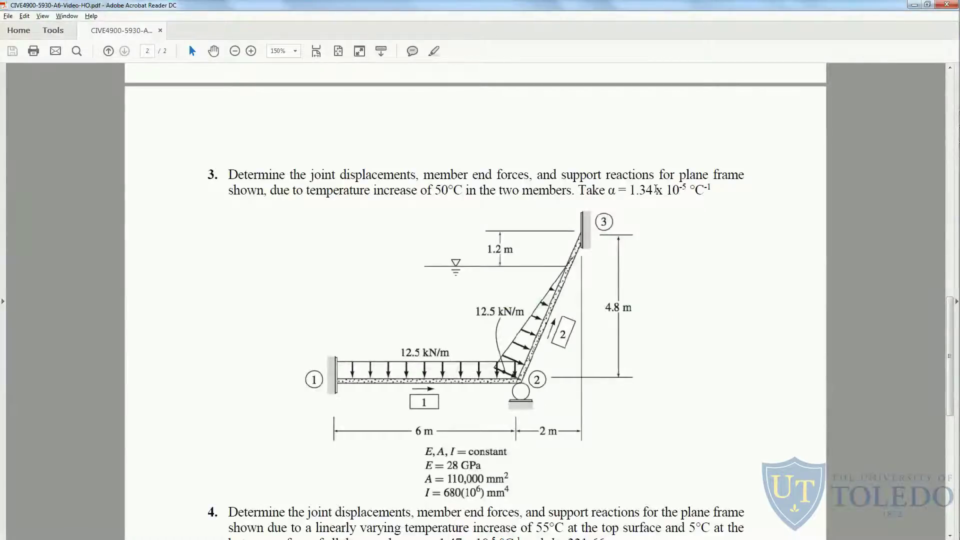
pyautogui.moveTo(607, 191); pyautogui.dragTo(619, 191)
pyautogui.hotkey('alt', 'Tab')
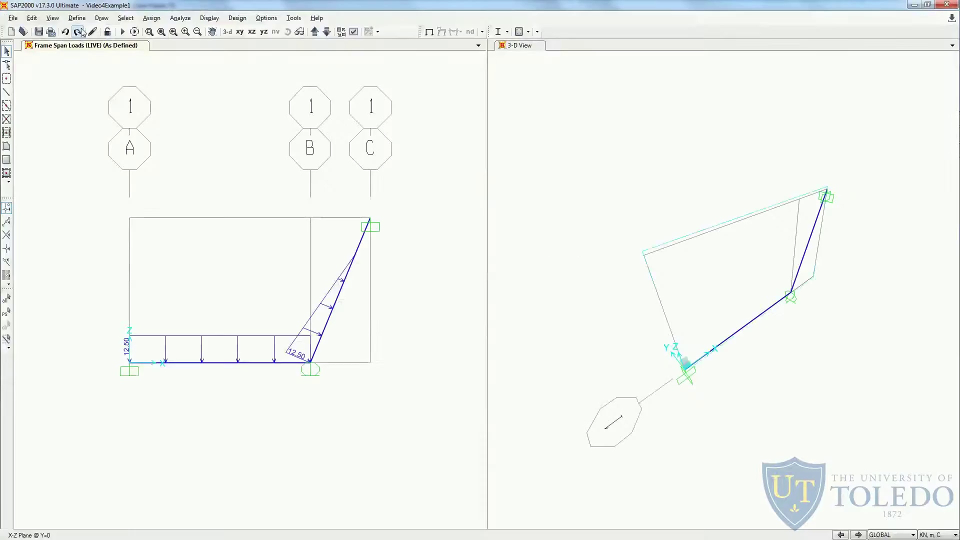
# Set the coefficient of thermal expansion of the material named Material to 1.34E-05 and save its definition.
pyautogui.click(76, 18)
pyautogui.click(90, 32)
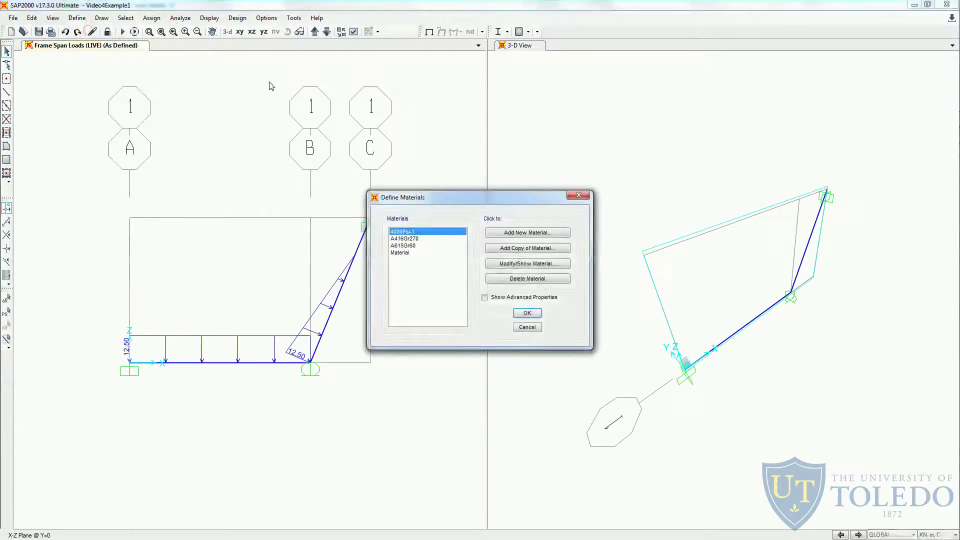
pyautogui.click(407, 252)
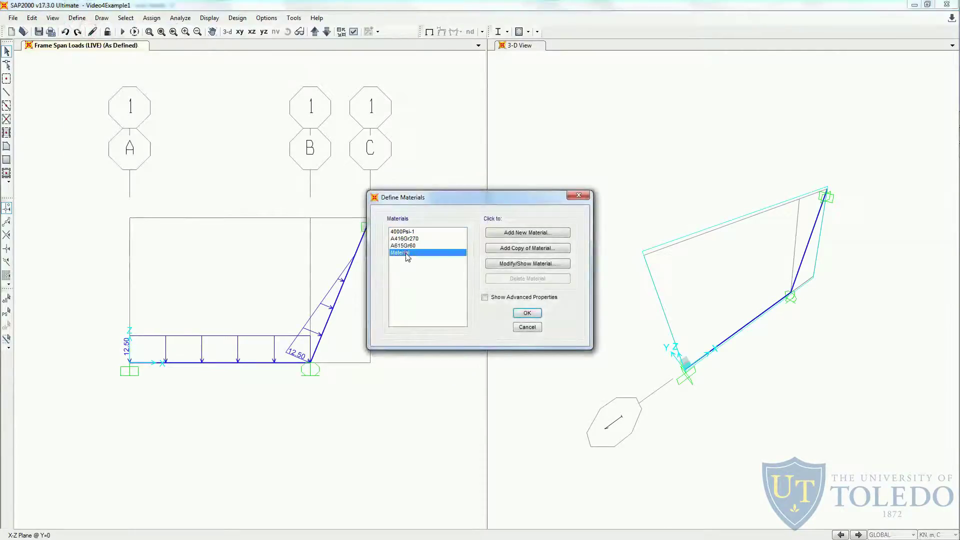
pyautogui.click(528, 265)
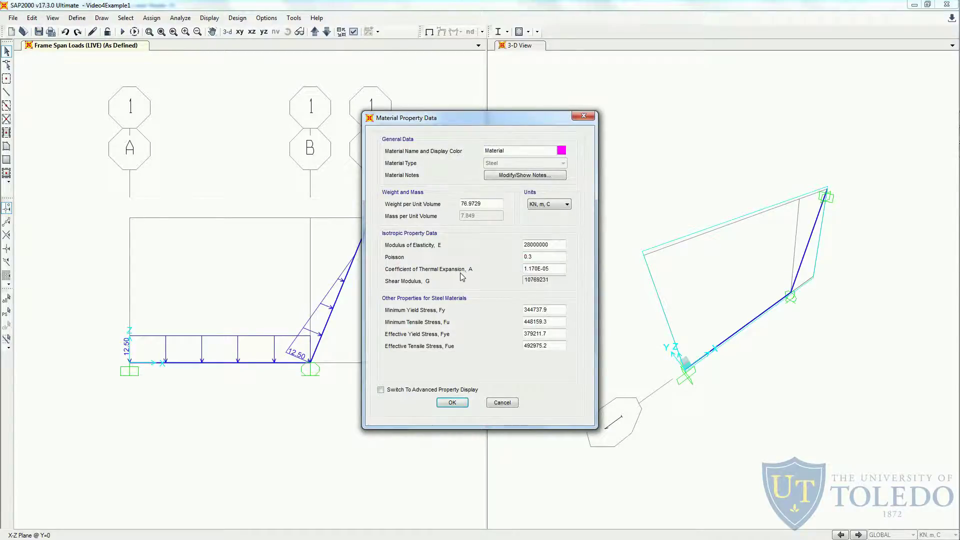
pyautogui.doubleClick(525, 268)
pyautogui.hotkey('alt', 'Tab')
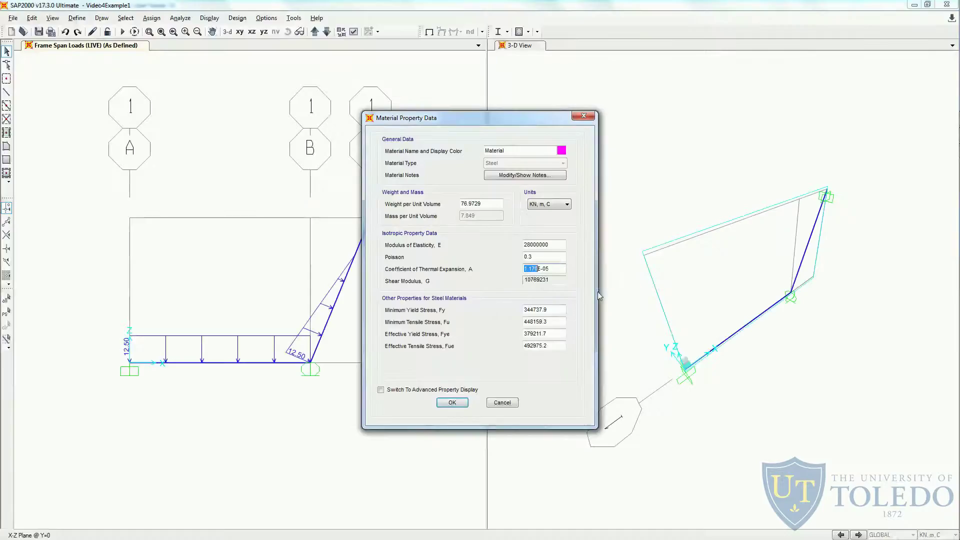
pyautogui.hotkey('alt', 'Tab')
pyautogui.write('1.34')
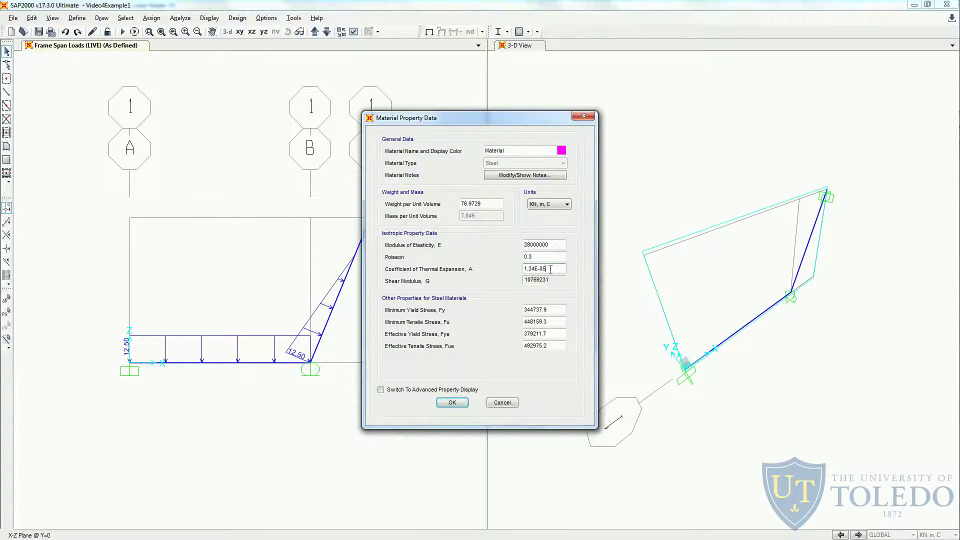
pyautogui.click(456, 408)
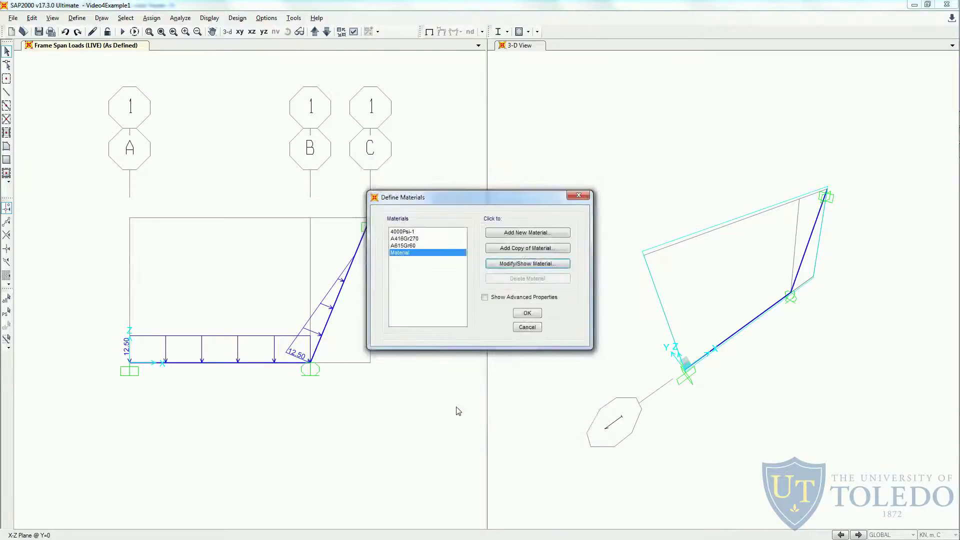
pyautogui.click(527, 313)
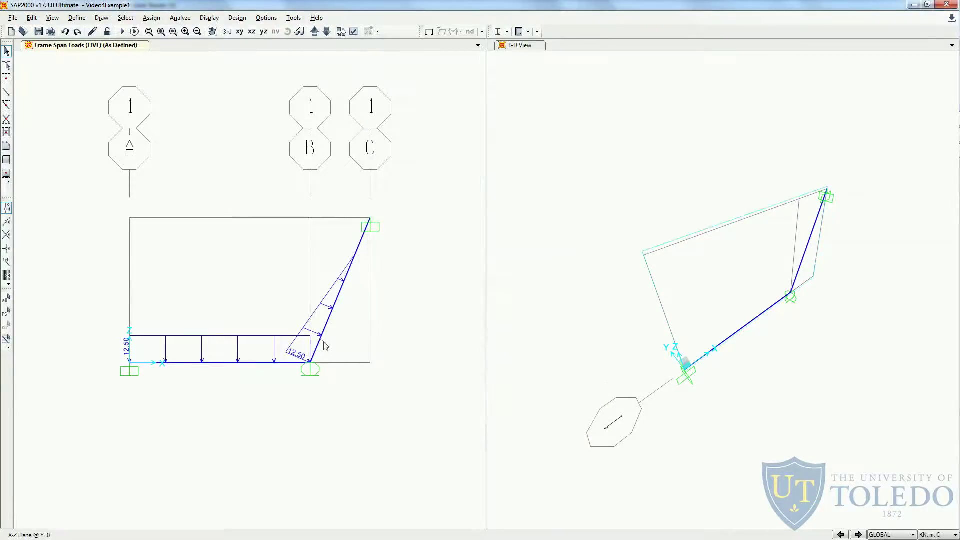
# Inspect the assignments of the horizontal frame member in its line information and close the dialog.
pyautogui.doubleClick(221, 365)
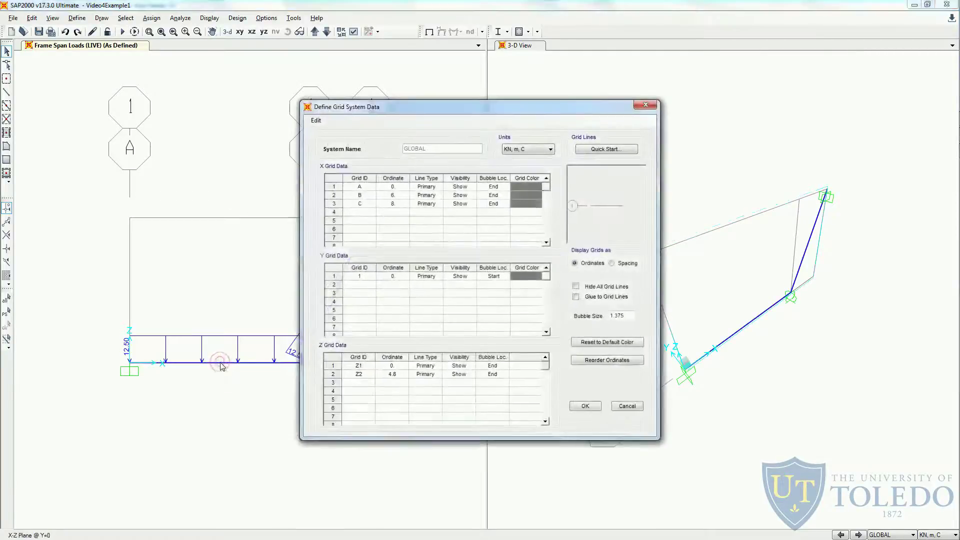
pyautogui.click(638, 104)
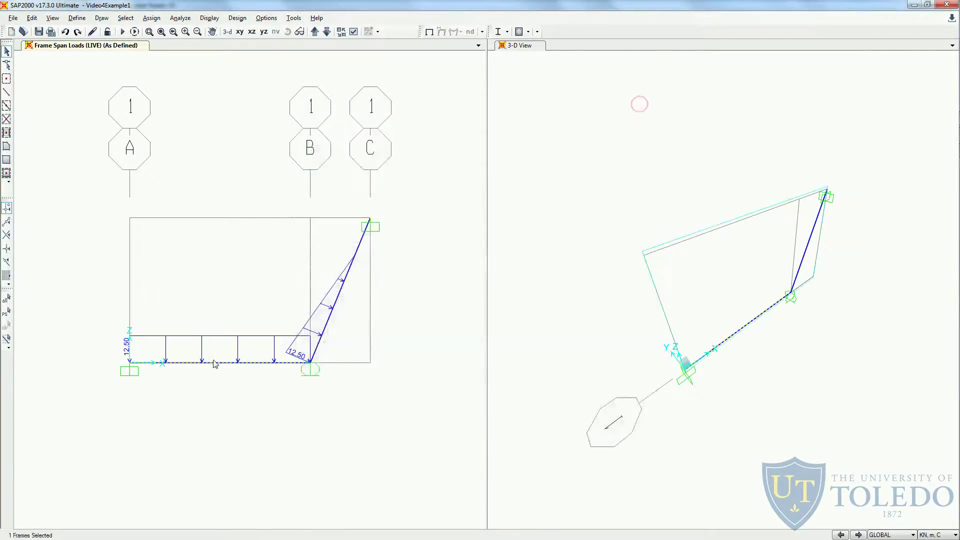
pyautogui.rightClick(215, 362)
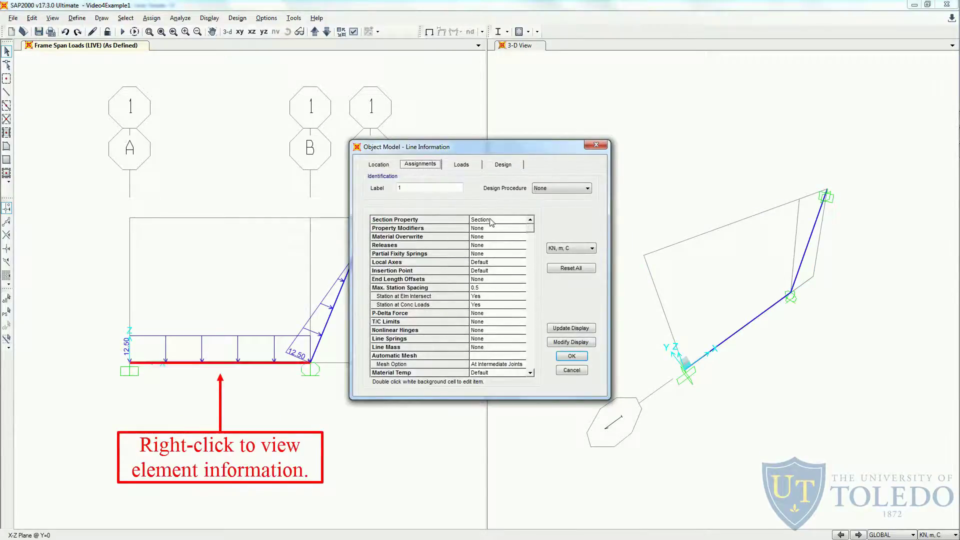
pyautogui.click(572, 356)
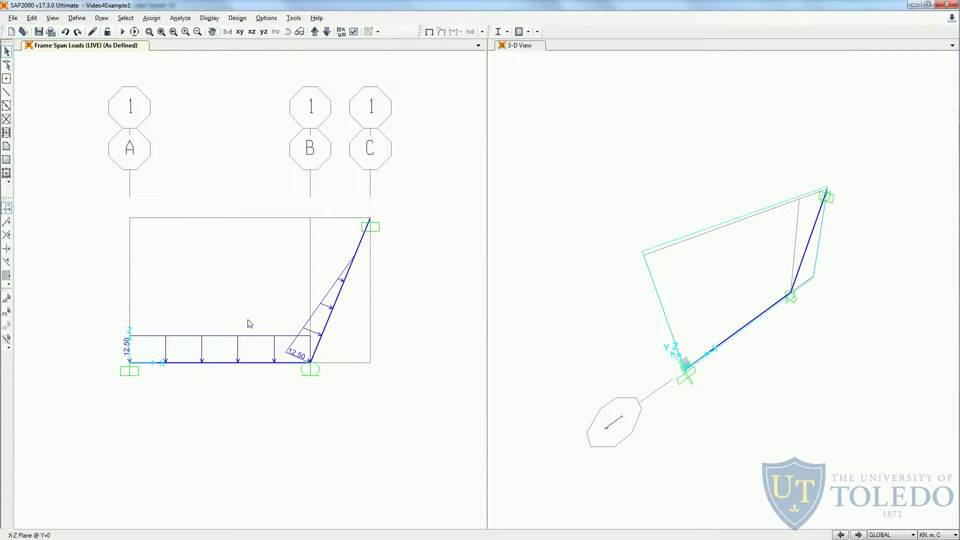
# Start a frame temperature load on both the horizontal and inclined members under the LIVE load pattern.
pyautogui.click(248, 365)
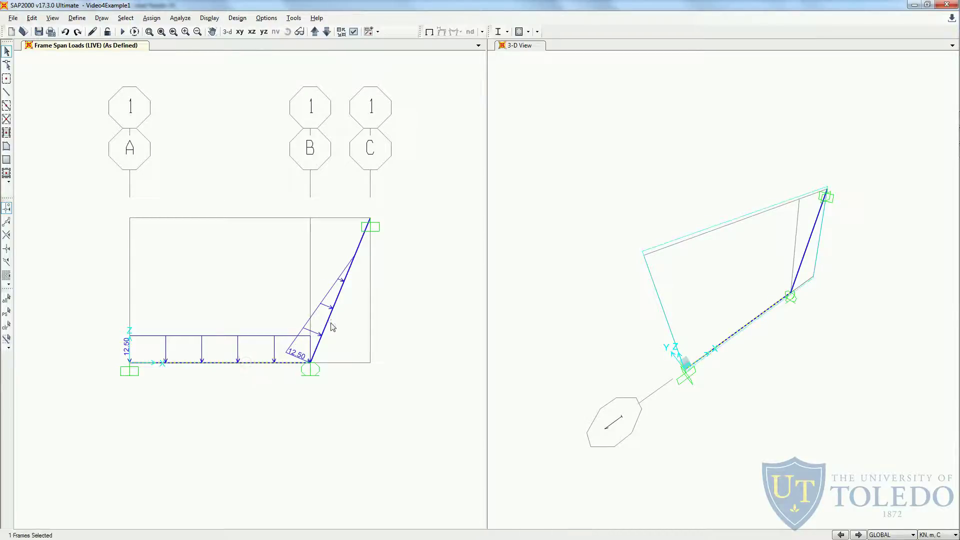
pyautogui.click(330, 326)
pyautogui.click(151, 18)
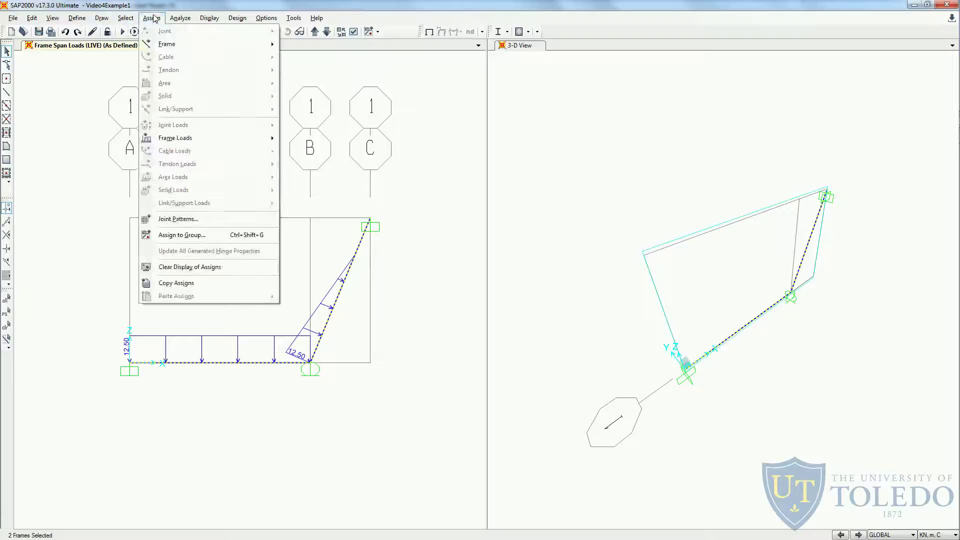
pyautogui.moveTo(195, 140)
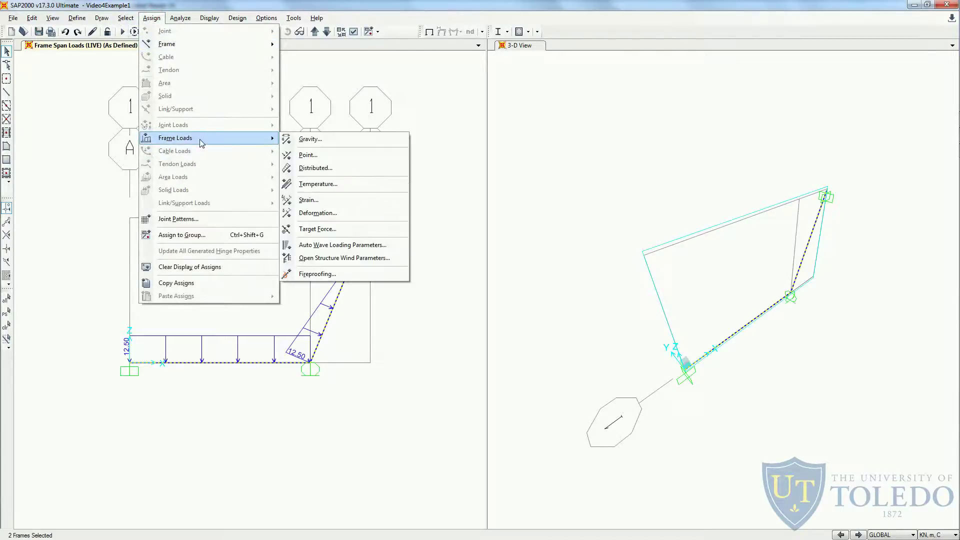
pyautogui.click(321, 185)
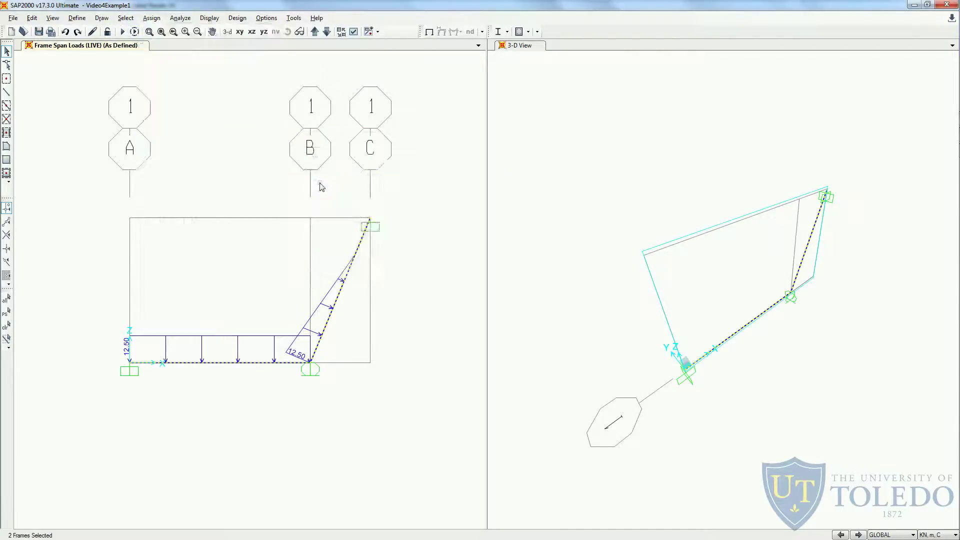
pyautogui.click(495, 216)
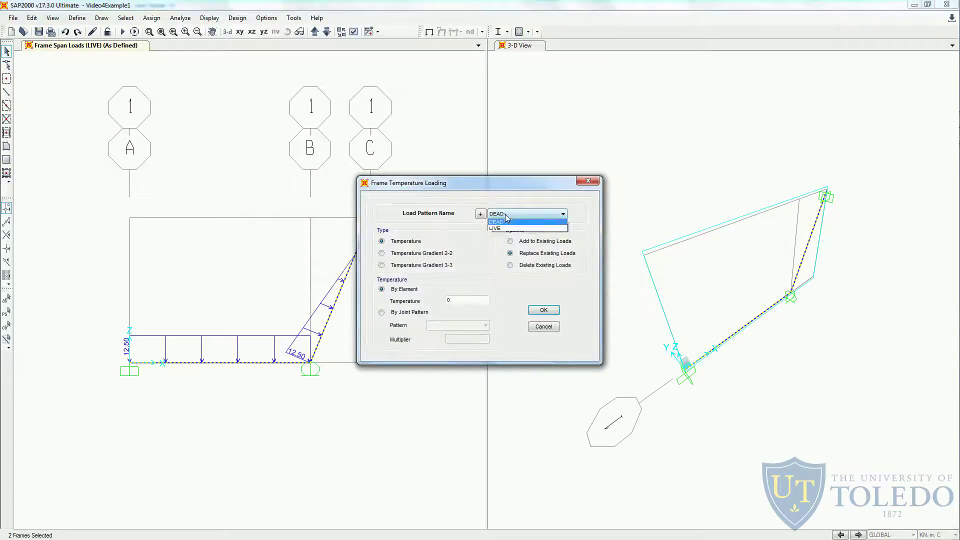
pyautogui.click(503, 226)
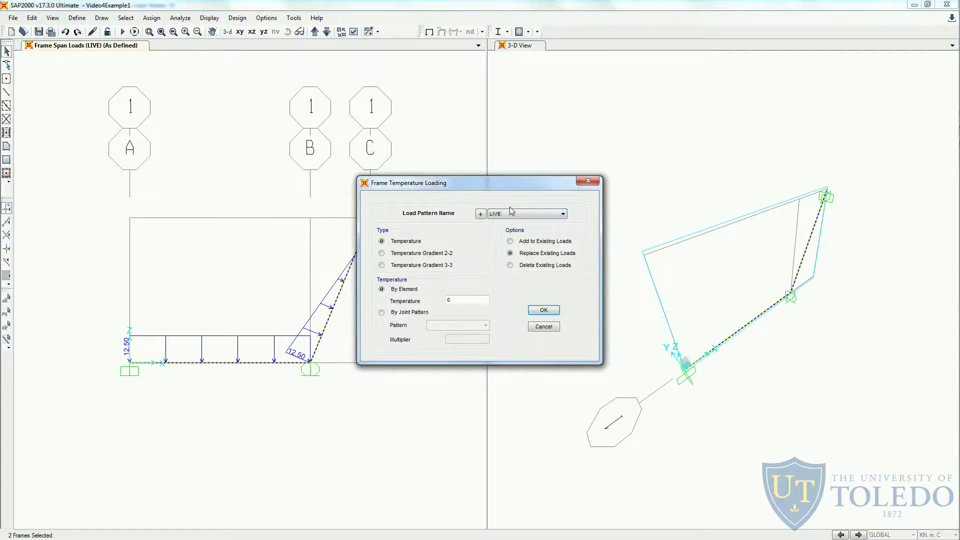
pyautogui.moveTo(509, 184); pyautogui.dragTo(531, 168)
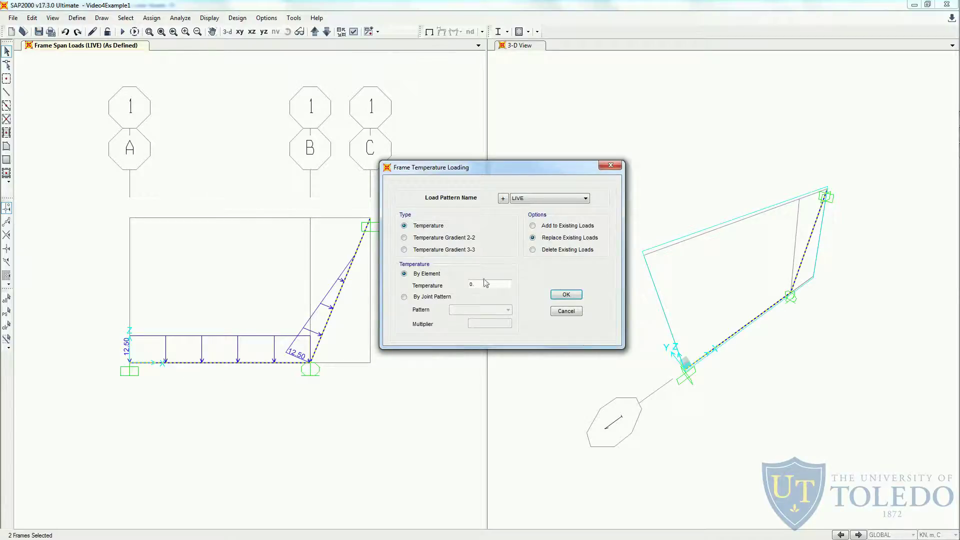
# Check problem 3's temperature increase in the Acrobat Reader PDF, and apply a by-element temperature of 50 in SAP2000, added to existing loads.
pyautogui.hotkey('alt', 'Tab')
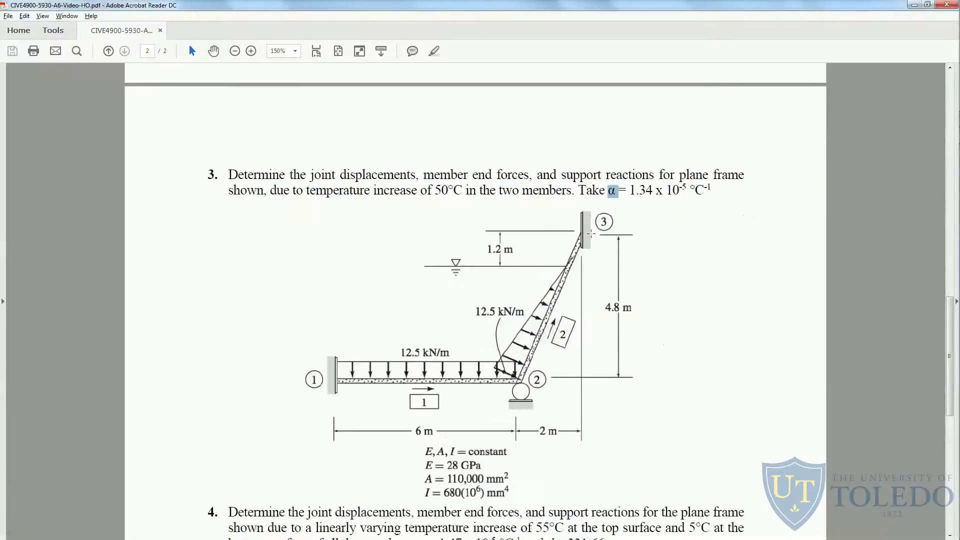
pyautogui.hotkey('alt', 'Tab')
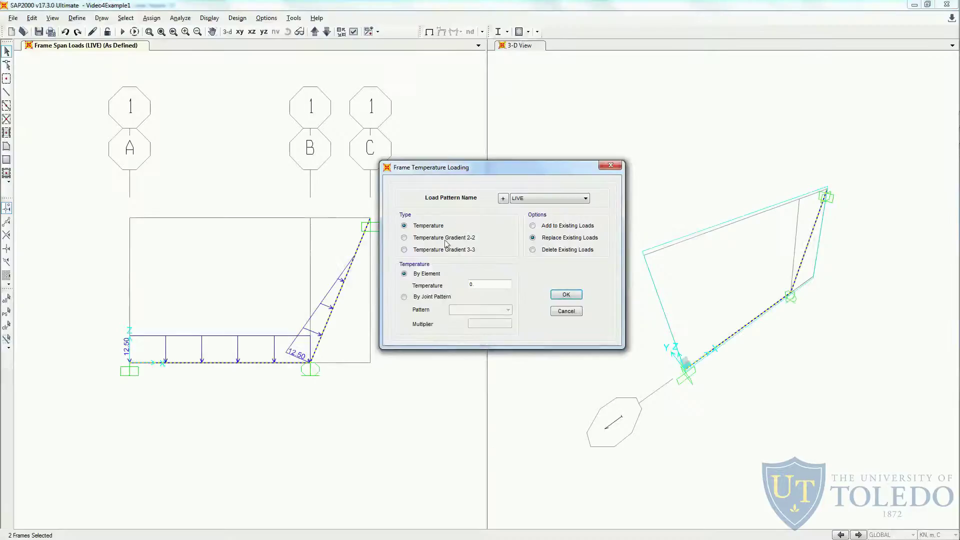
pyautogui.doubleClick(480, 284)
pyautogui.write('50')
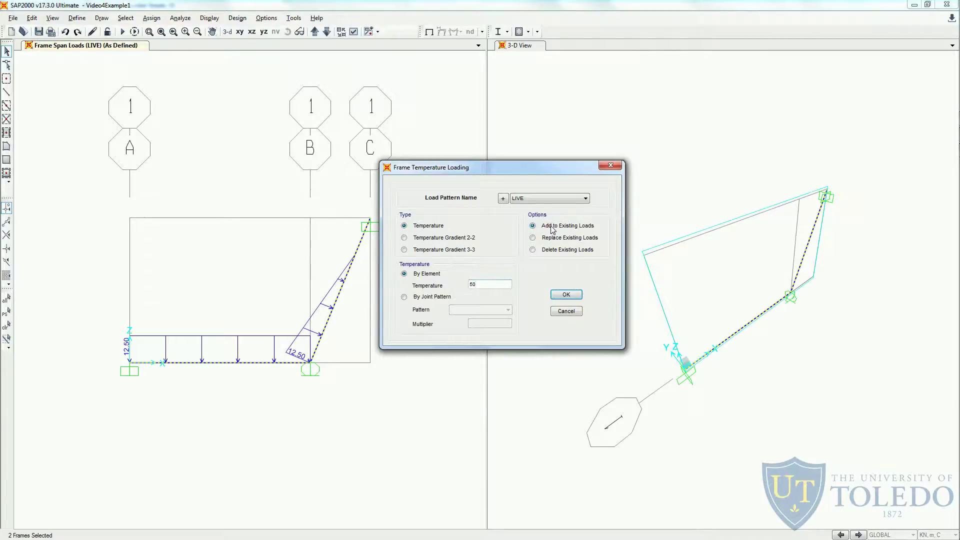
pyautogui.click(532, 226)
pyautogui.click(568, 295)
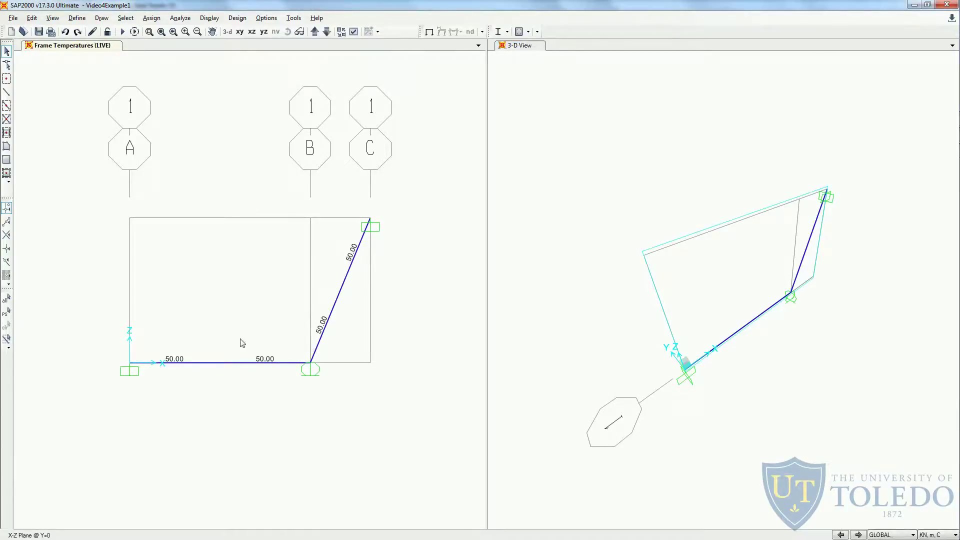
# Run the analysis and display the LIVE Moment 3-3 diagram of the frames with values shown.
pyautogui.click(123, 32)
pyautogui.click(595, 325)
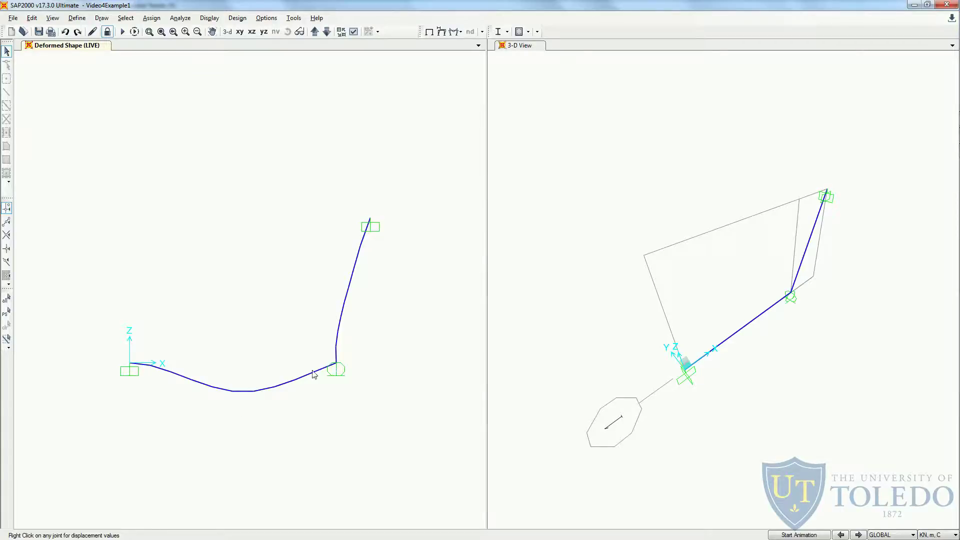
pyautogui.click(456, 32)
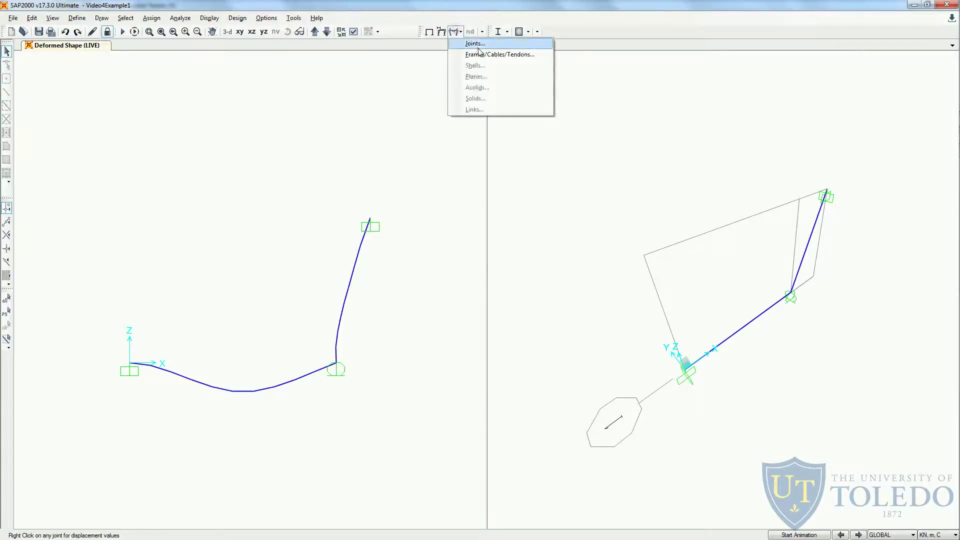
pyautogui.click(480, 54)
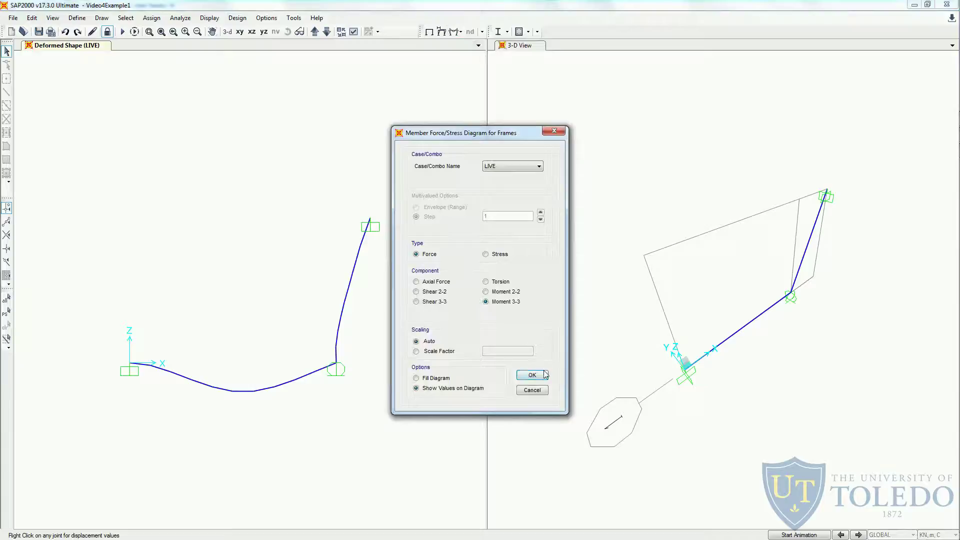
pyautogui.click(532, 375)
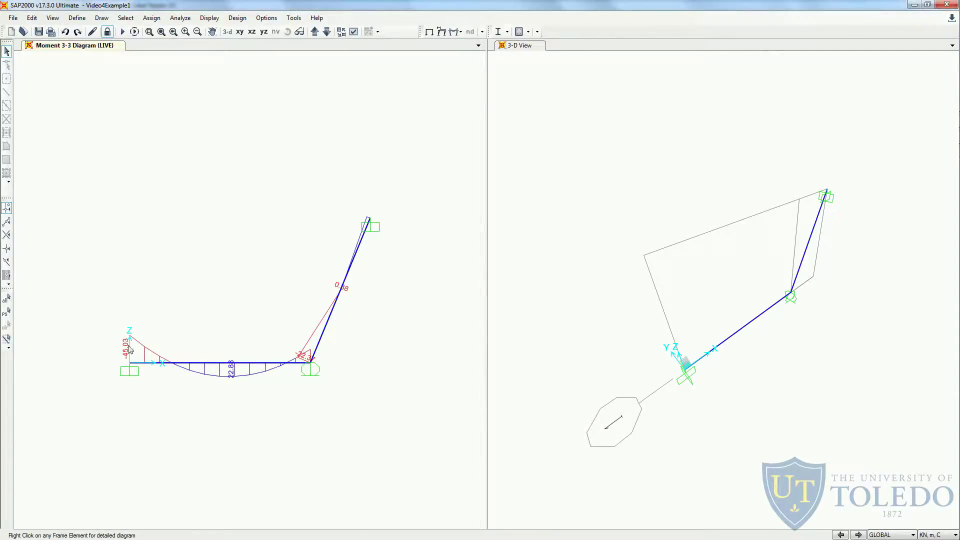
# Review the joint displacements and reactions in the Excel sheet, and close the Joint Reactions table in SAP2000.
pyautogui.hotkey('alt', 'Tab')
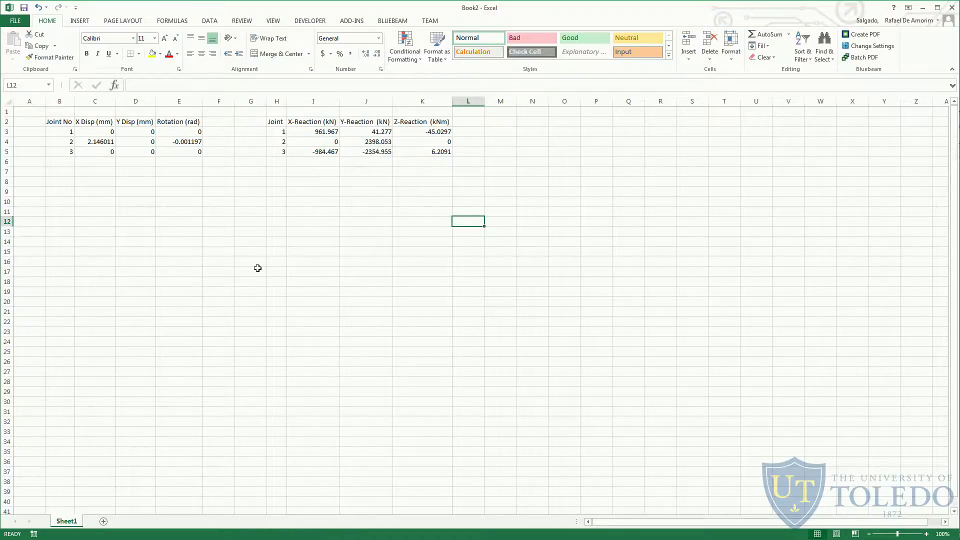
pyautogui.hotkey('alt', 'Tab')
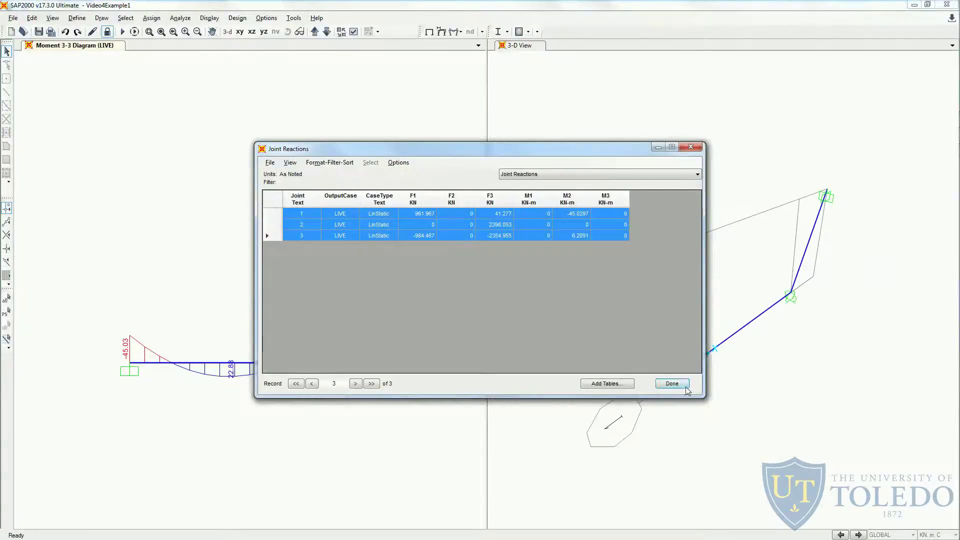
pyautogui.click(687, 388)
# Switch to the Acrobat Reader PDF and read problem 4's linearly varying temperature loading and frame figure.
pyautogui.hotkey('alt', 'Tab')
pyautogui.hotkey('alt', 'Tab')
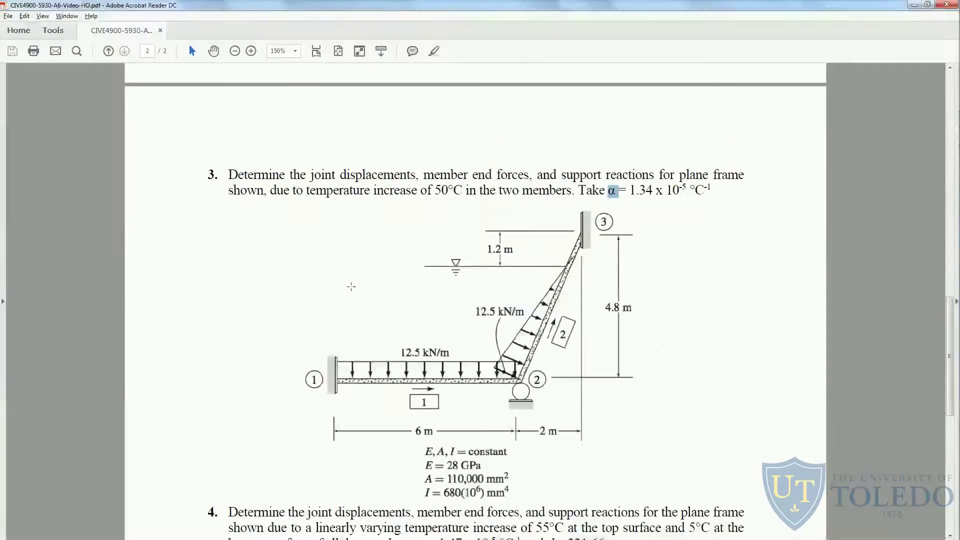
pyautogui.scroll(-5, 351, 287)
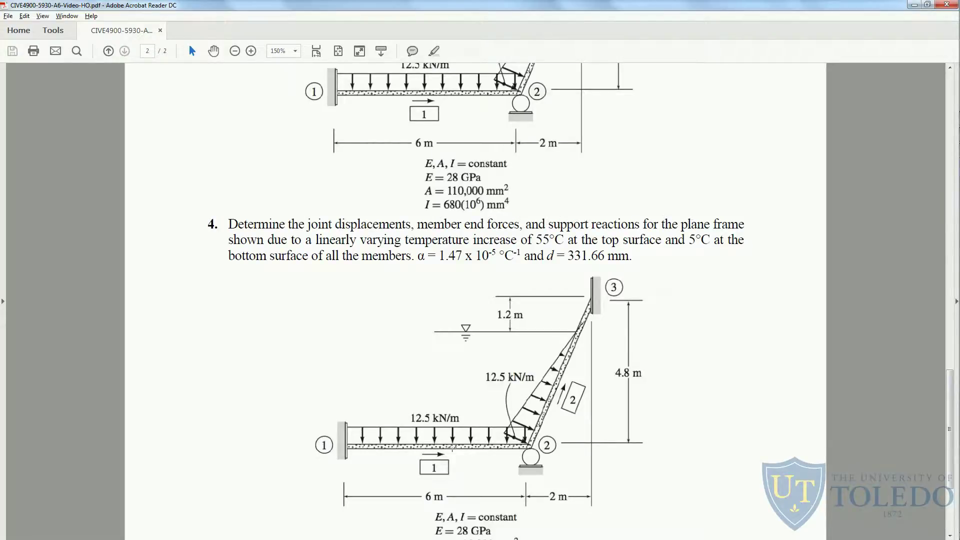
pyautogui.scroll(-1, 492, 438)
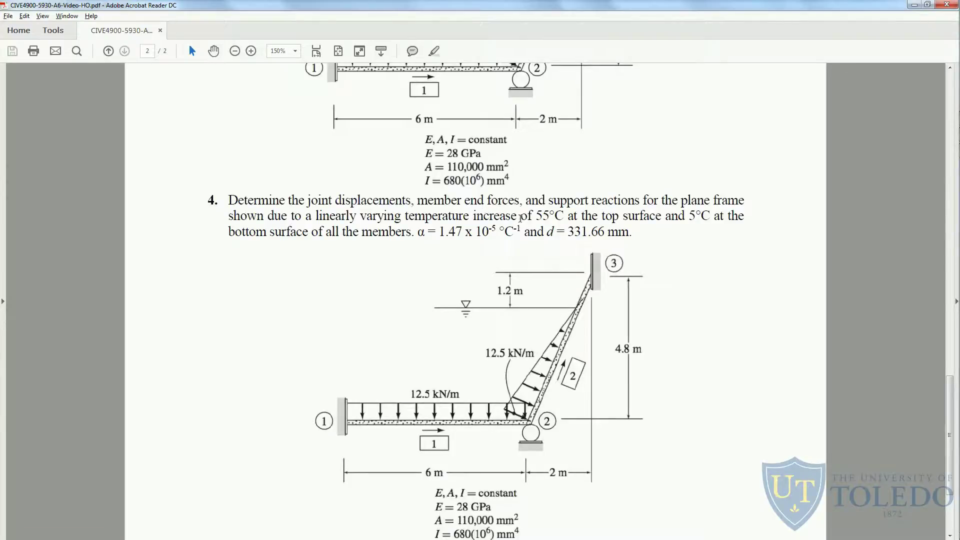
pyautogui.scroll(-1, 520, 218)
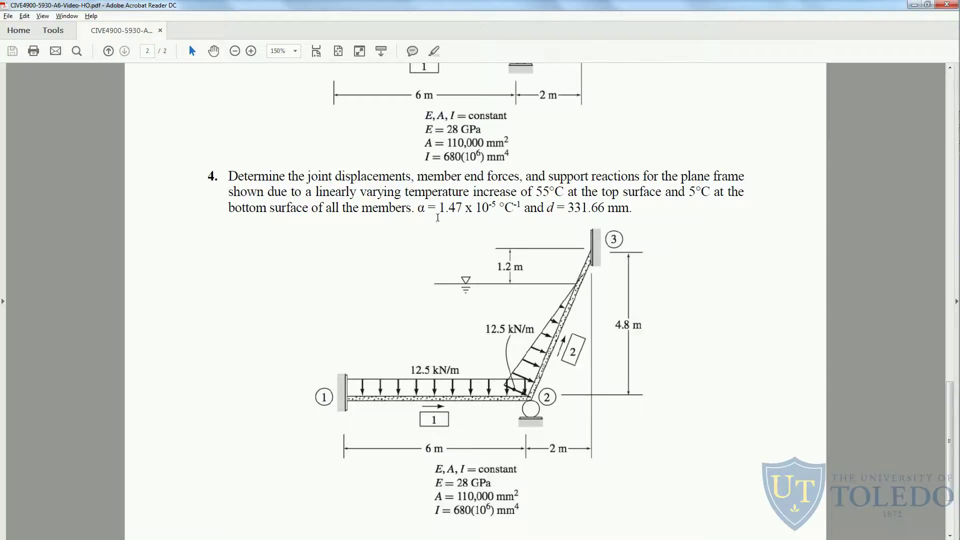
# Compare the thermal expansion coefficients α given for problems 3 and 4.
pyautogui.scroll(5, 437, 218)
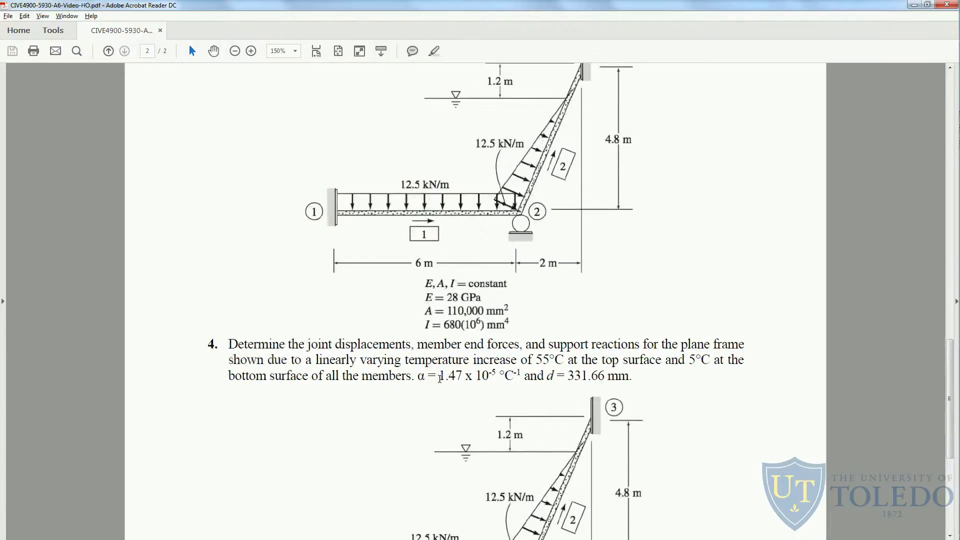
pyautogui.doubleClick(420, 376)
pyautogui.scroll(2, 450, 400)
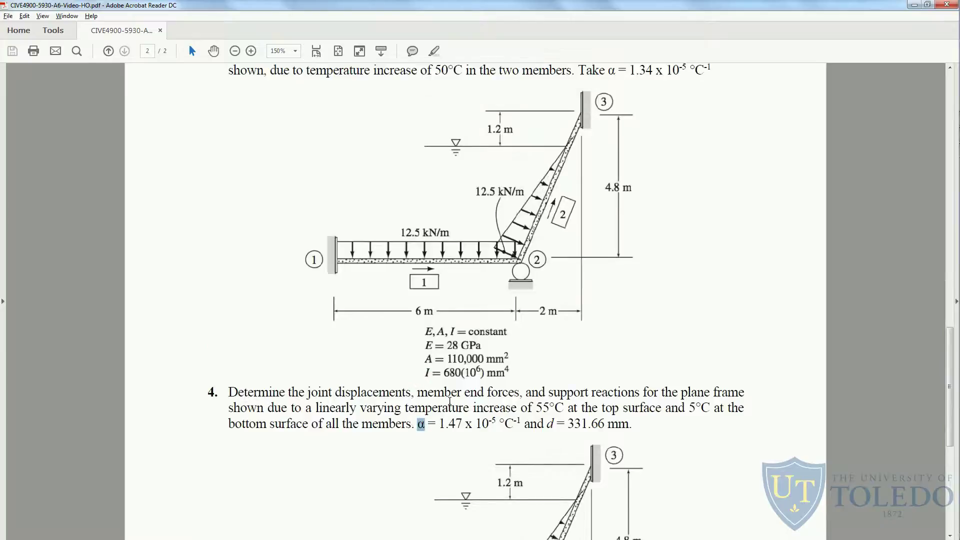
pyautogui.moveTo(629, 71); pyautogui.dragTo(653, 71)
pyautogui.moveTo(440, 424); pyautogui.dragTo(463, 424)
# Examine the member depth d given in problem 4's statement and the frame figure, and return to SAP2000.
pyautogui.scroll(-3, 522, 361)
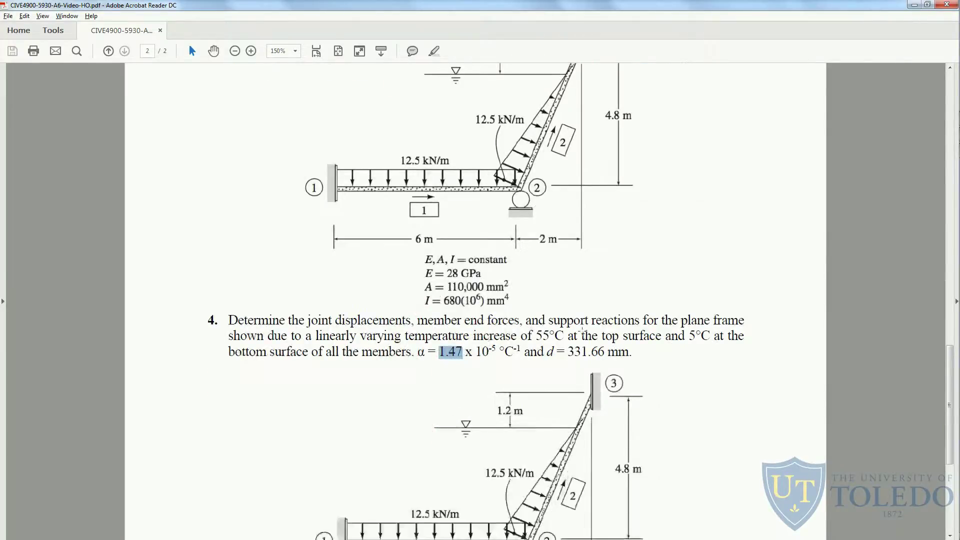
pyautogui.scroll(-1, 522, 362)
pyautogui.moveTo(546, 329); pyautogui.dragTo(554, 329)
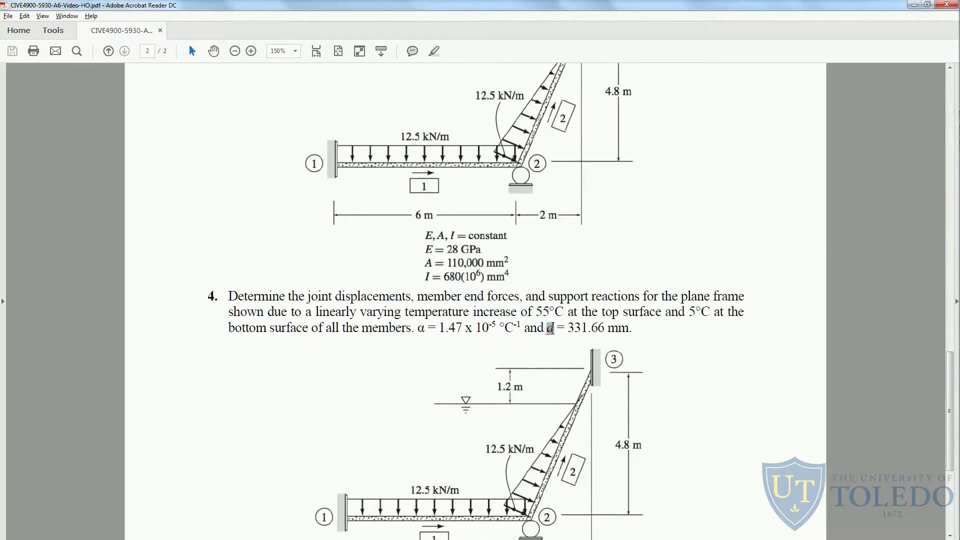
pyautogui.scroll(-1, 549, 370)
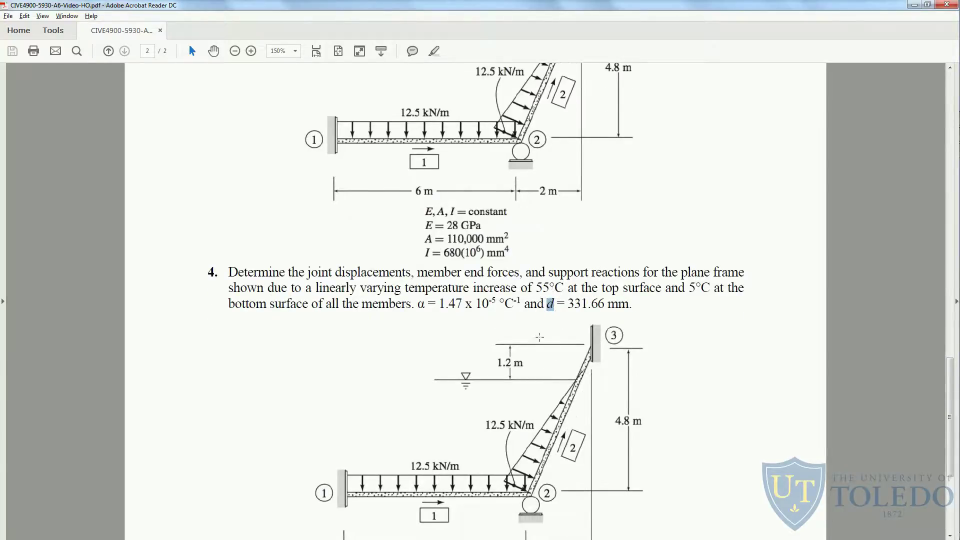
pyautogui.moveTo(568, 304); pyautogui.dragTo(602, 303)
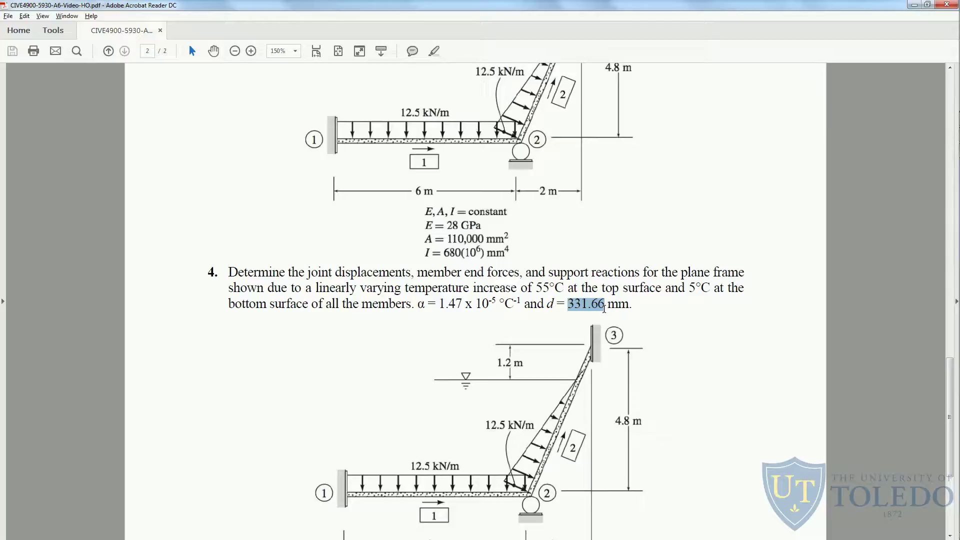
pyautogui.scroll(-1, 605, 311)
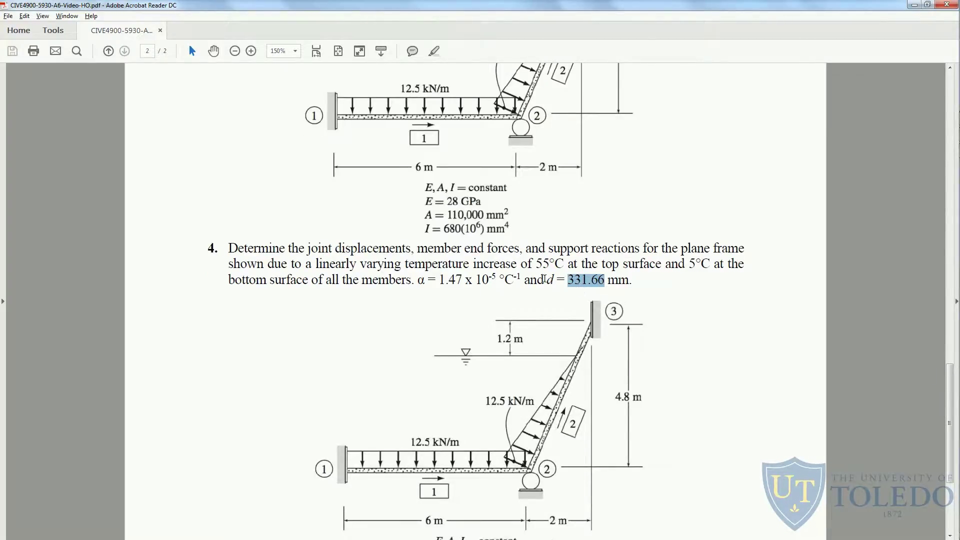
pyautogui.moveTo(544, 279); pyautogui.dragTo(606, 256)
pyautogui.scroll(-1, 567, 289)
pyautogui.click(589, 258)
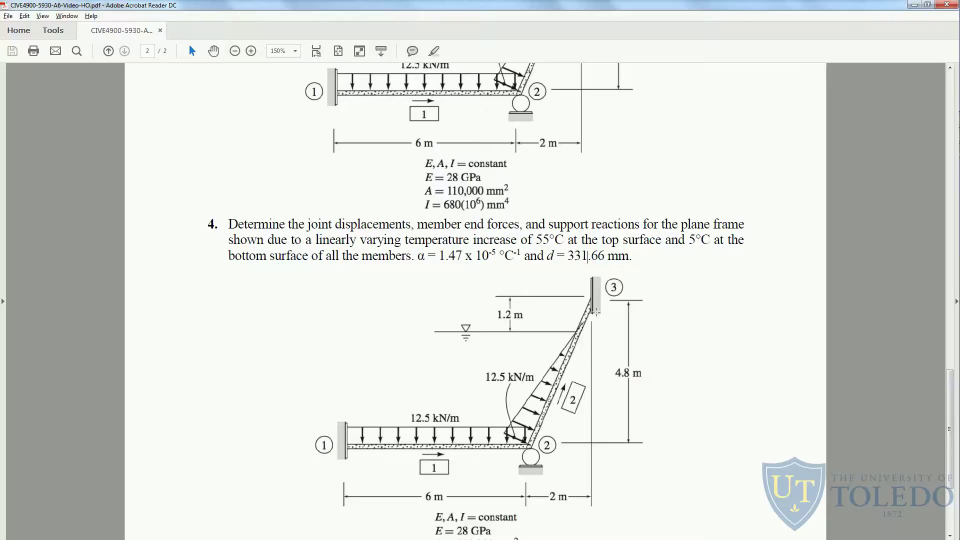
pyautogui.scroll(-1, 595, 311)
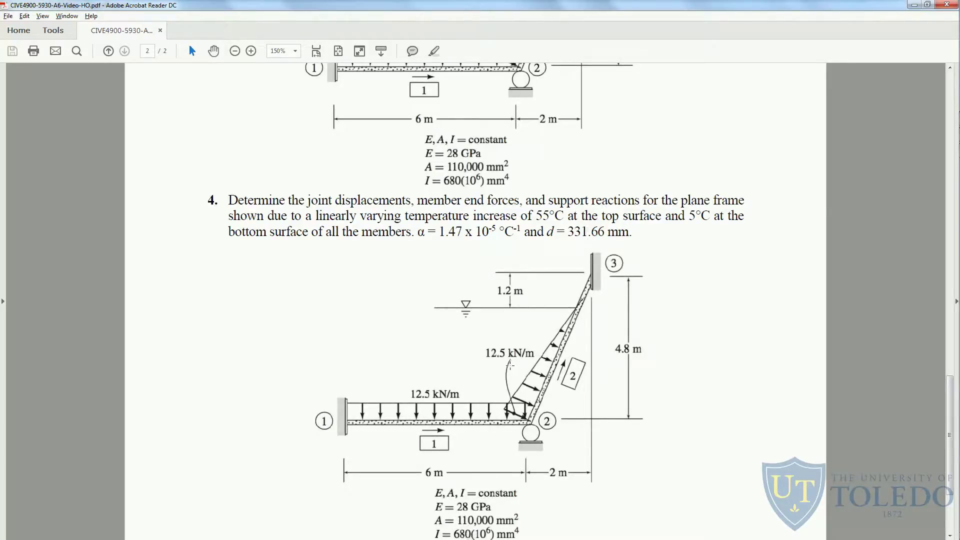
pyautogui.hotkey('alt', 'Tab')
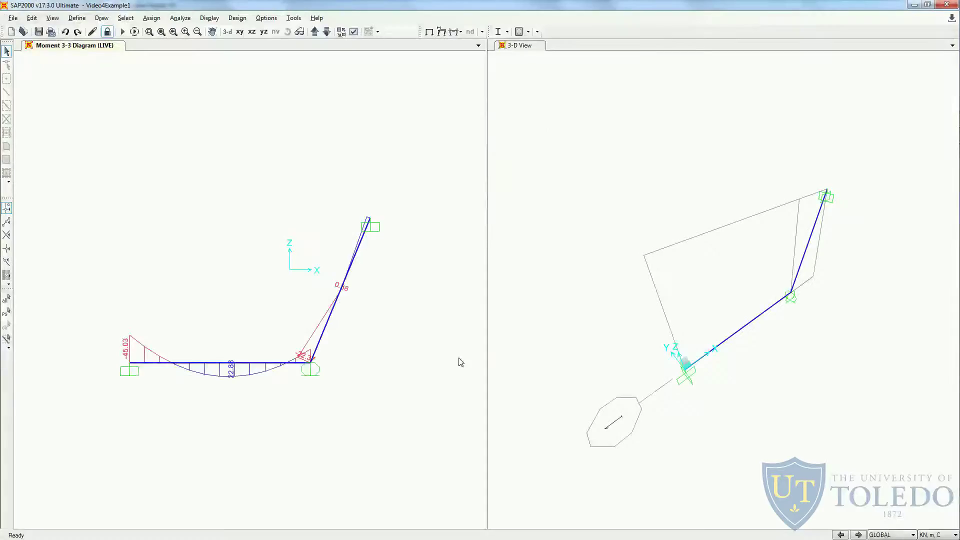
# Unlock the model and delete the existing LIVE temperature loads from both frame members.
pyautogui.click(108, 32)
pyautogui.click(475, 314)
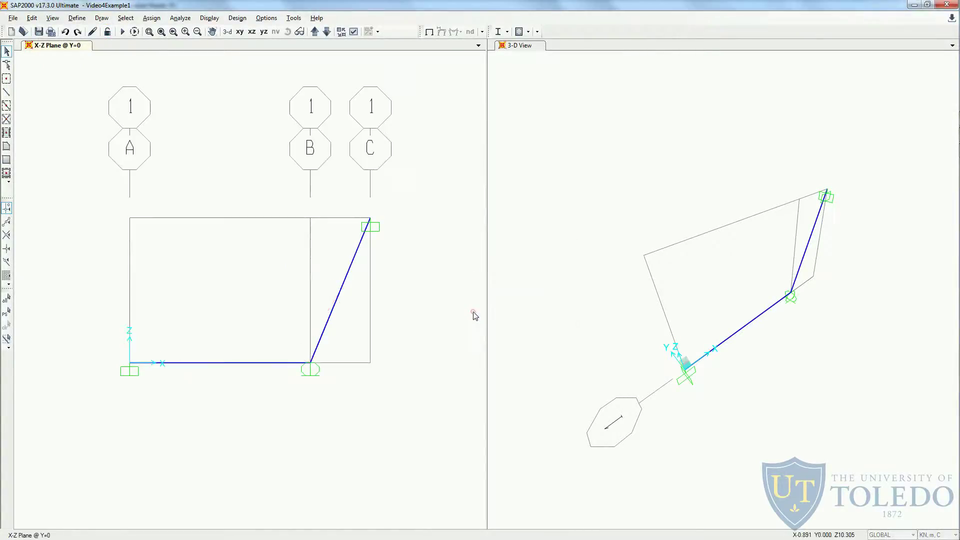
pyautogui.click(320, 341)
pyautogui.click(273, 363)
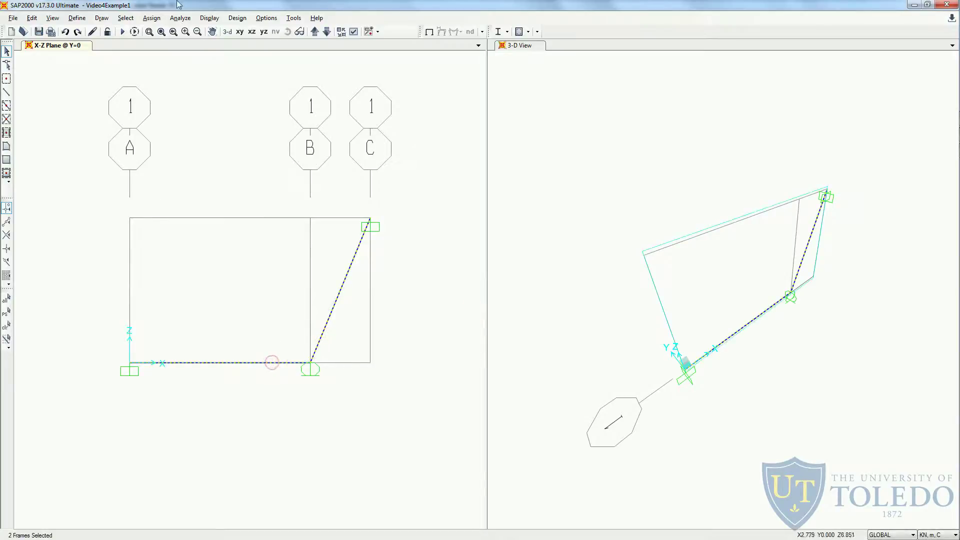
pyautogui.click(152, 18)
pyautogui.moveTo(190, 140)
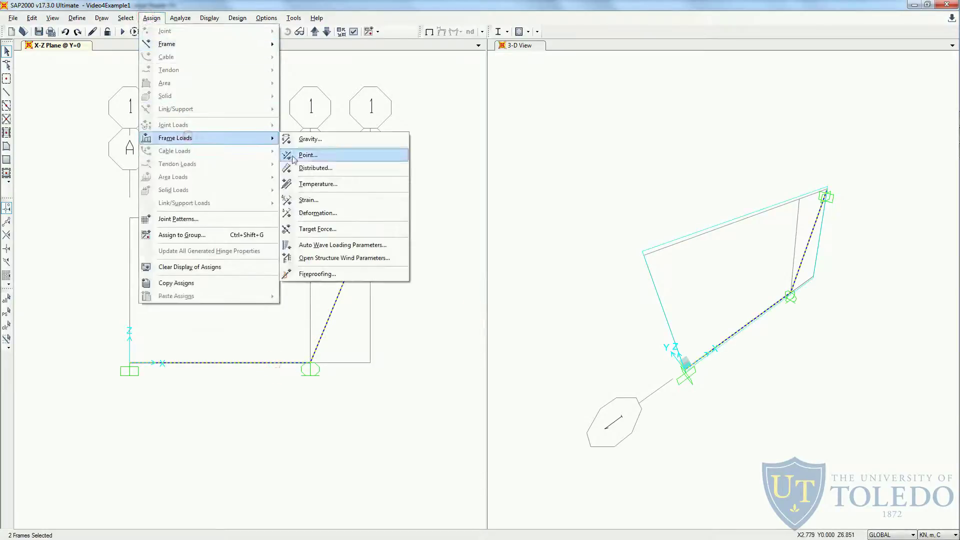
pyautogui.click(309, 181)
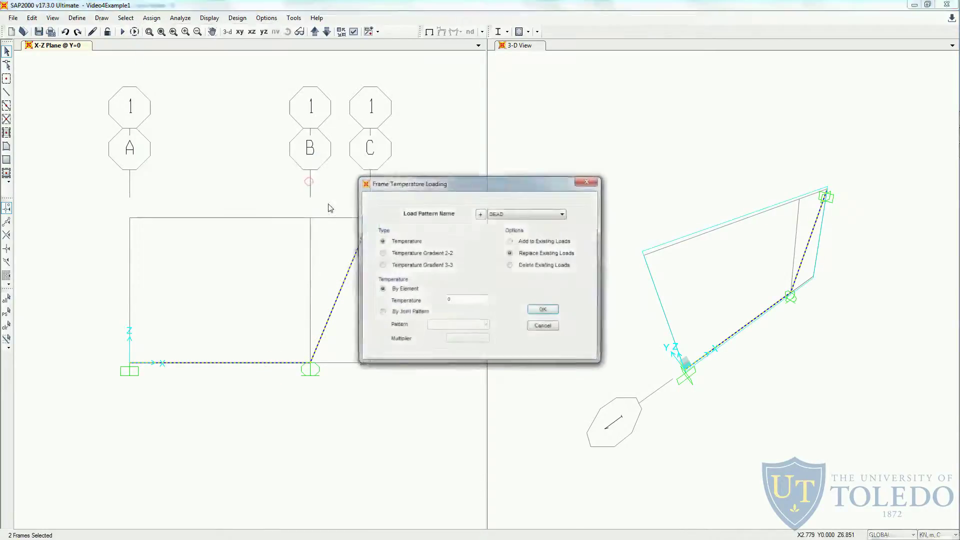
pyautogui.click(507, 215)
pyautogui.click(506, 227)
pyautogui.click(523, 266)
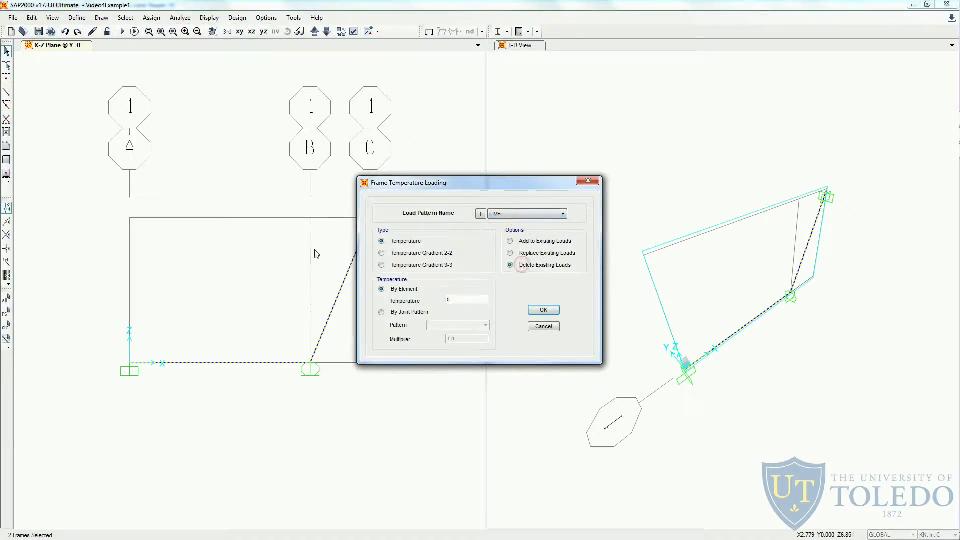
pyautogui.click(544, 311)
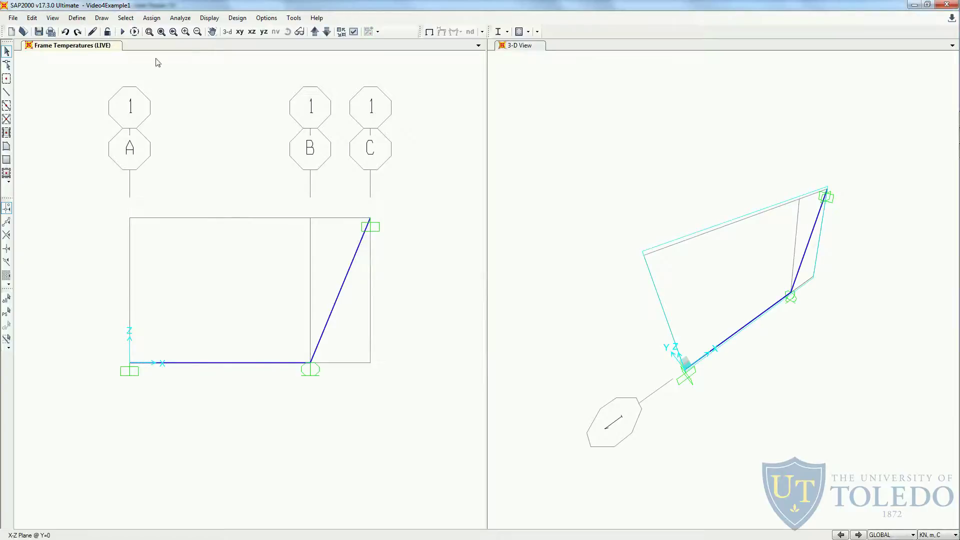
# Set the coefficient of thermal expansion of the steel material named Material to 1.47E-05, using problem 4's value.
pyautogui.click(78, 17)
pyautogui.click(100, 28)
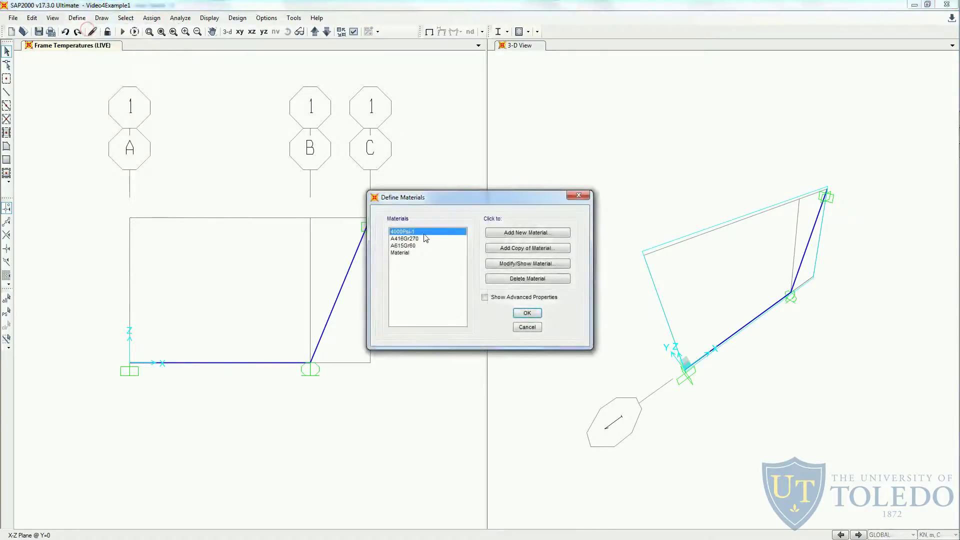
pyautogui.click(409, 253)
pyautogui.click(504, 268)
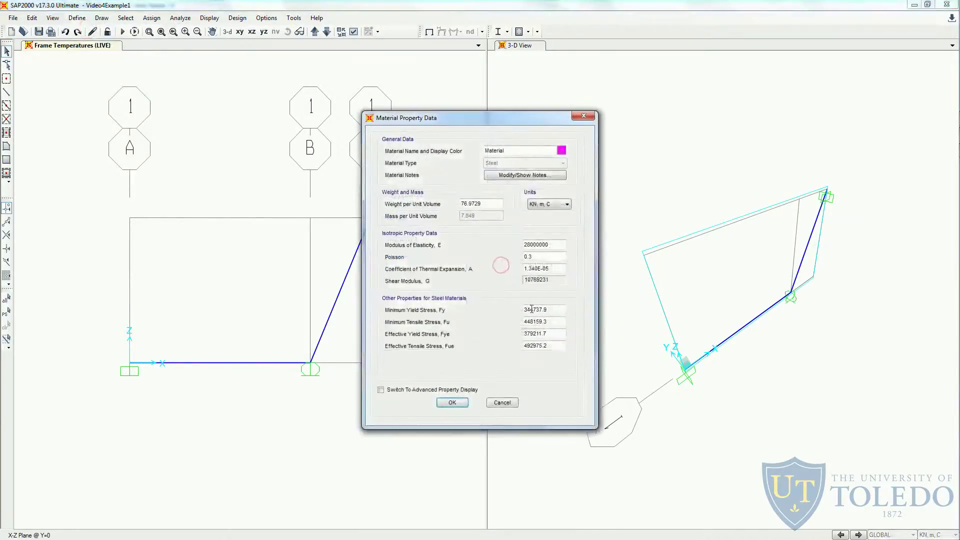
pyautogui.hotkey('alt', 'Tab')
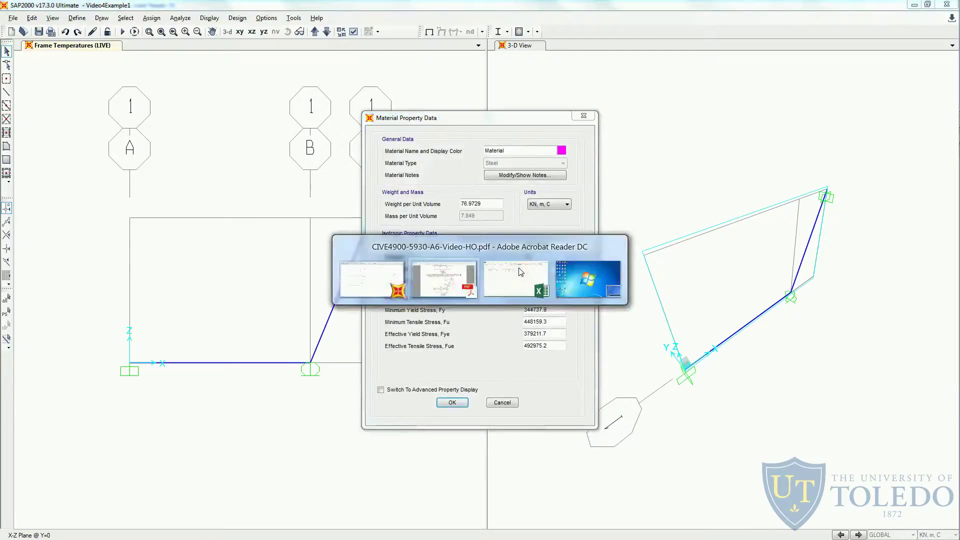
pyautogui.hotkey('alt', 'Tab')
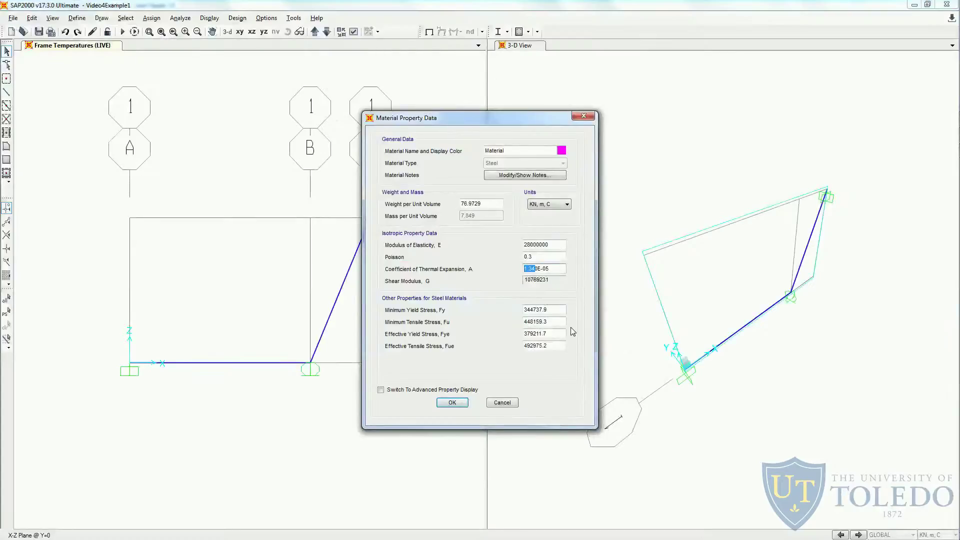
pyautogui.press('Home')
pyautogui.press('Right')
pyautogui.press('Right')
pyautogui.press('Delete')
pyautogui.press('Delete')
pyautogui.write('47')
pyautogui.click(452, 402)
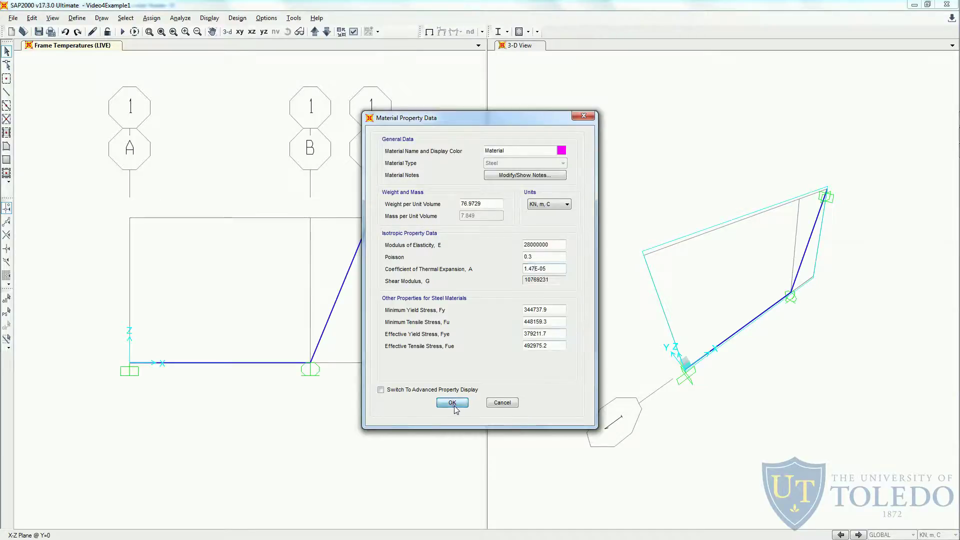
pyautogui.click(527, 313)
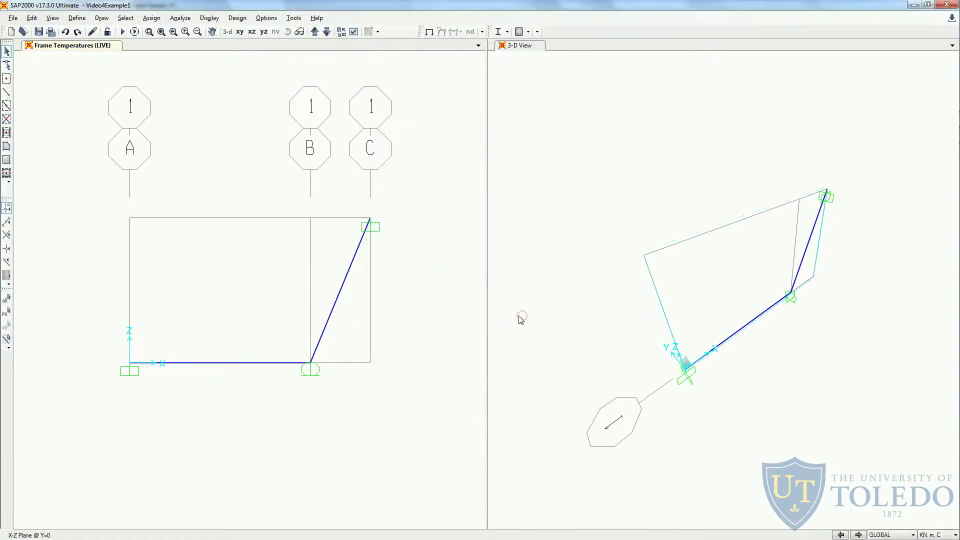
# Select both frame members and start a LIVE temperature load of type Temperature Gradient 2-2.
pyautogui.click(278, 362)
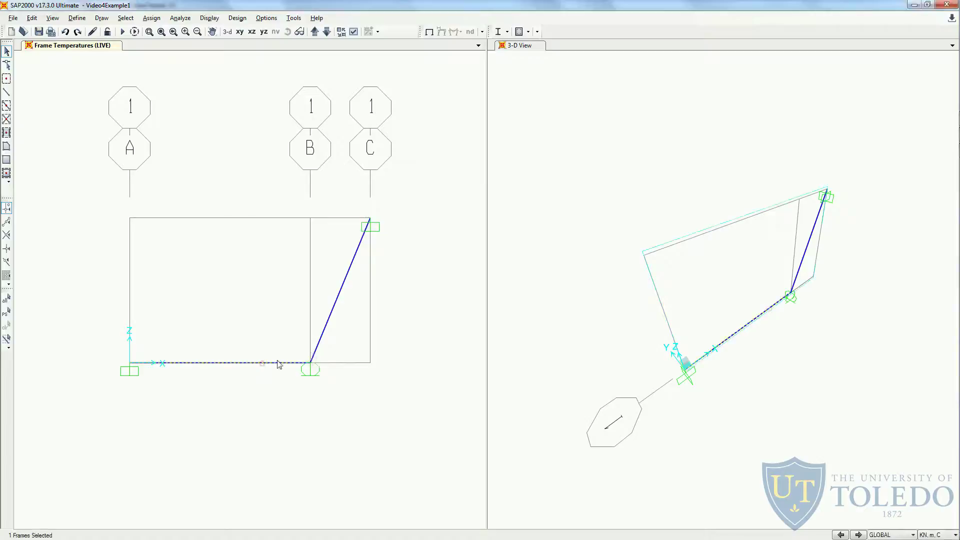
pyautogui.click(327, 322)
pyautogui.click(151, 18)
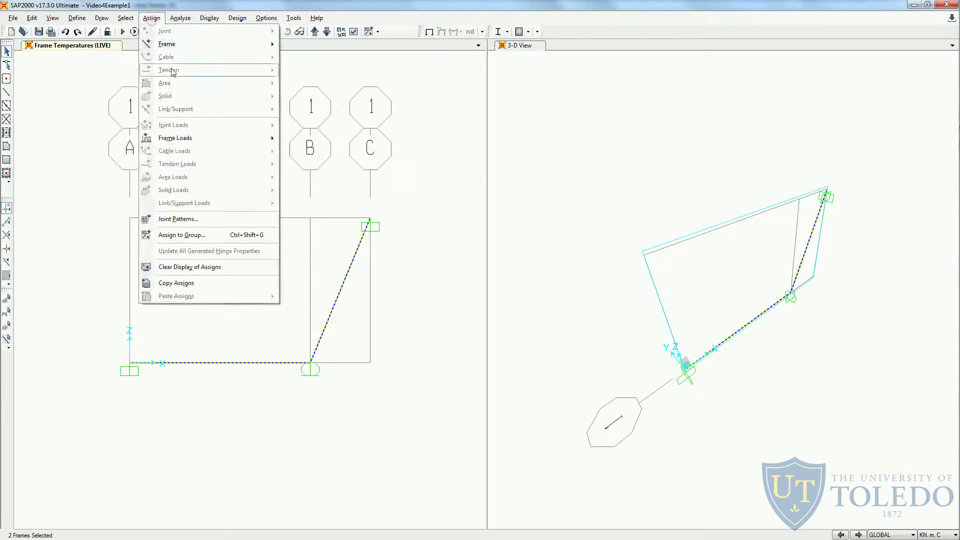
pyautogui.click(190, 138)
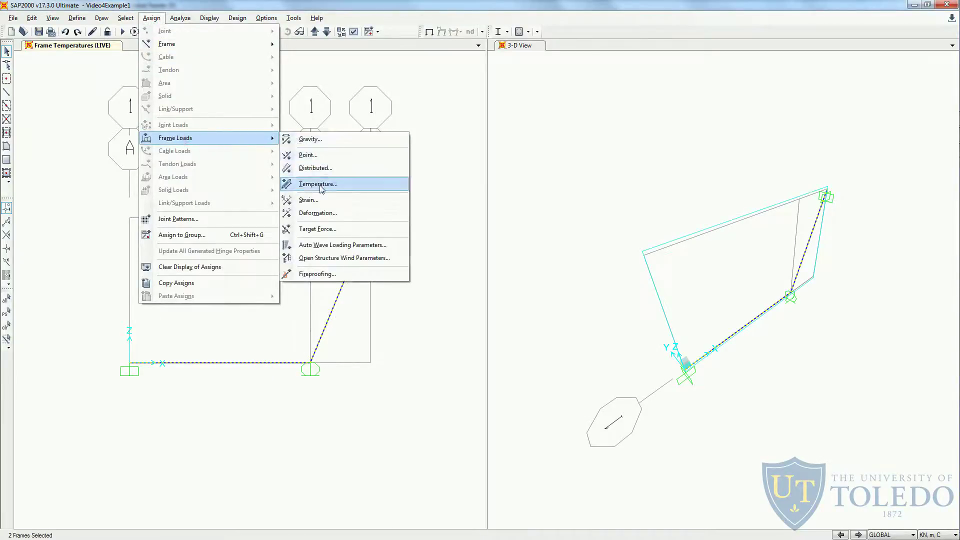
pyautogui.click(318, 184)
pyautogui.moveTo(369, 182); pyautogui.dragTo(398, 182)
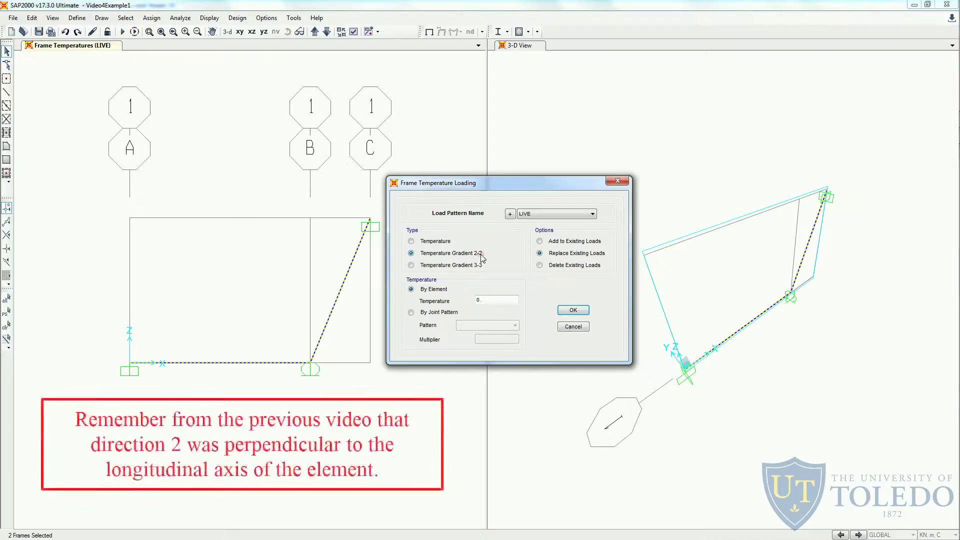
pyautogui.click(482, 258)
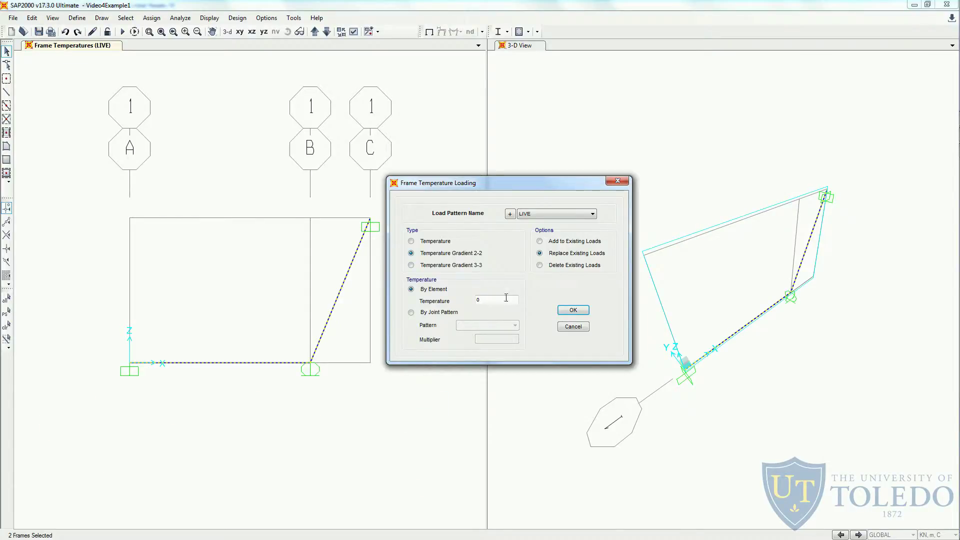
# Switch to the Acrobat Reader PDF and examine problem 4's temperature increases at the top and bottom member surfaces.
pyautogui.doubleClick(474, 300)
pyautogui.hotkey('alt', 'Tab')
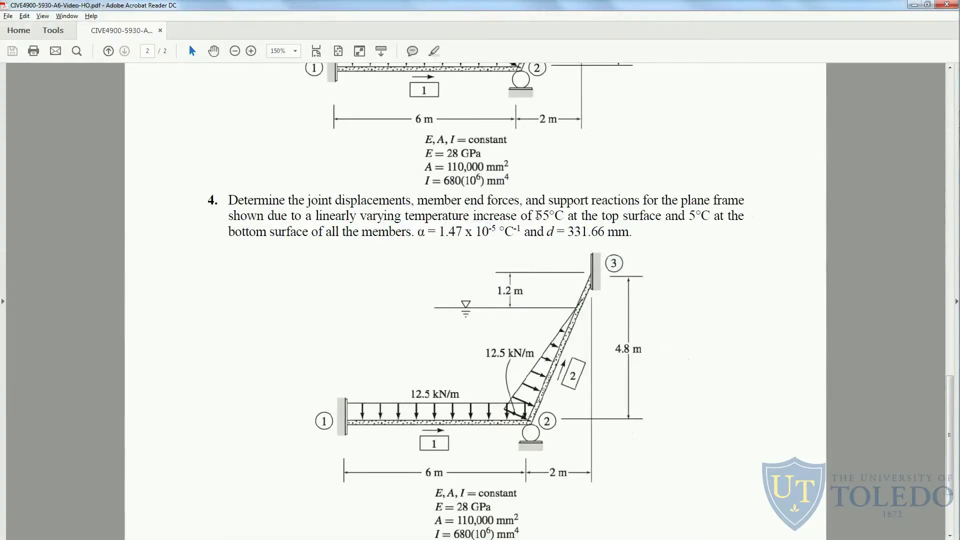
pyautogui.moveTo(536, 215); pyautogui.dragTo(568, 215)
pyautogui.moveTo(711, 215); pyautogui.dragTo(696, 215)
pyautogui.click(679, 214)
# Open Calculator and compute the temperature gradient by dividing 50 by the member depth 0.33166.
pyautogui.press('XF86Calculator')
pyautogui.moveTo(368, 181); pyautogui.dragTo(276, 150)
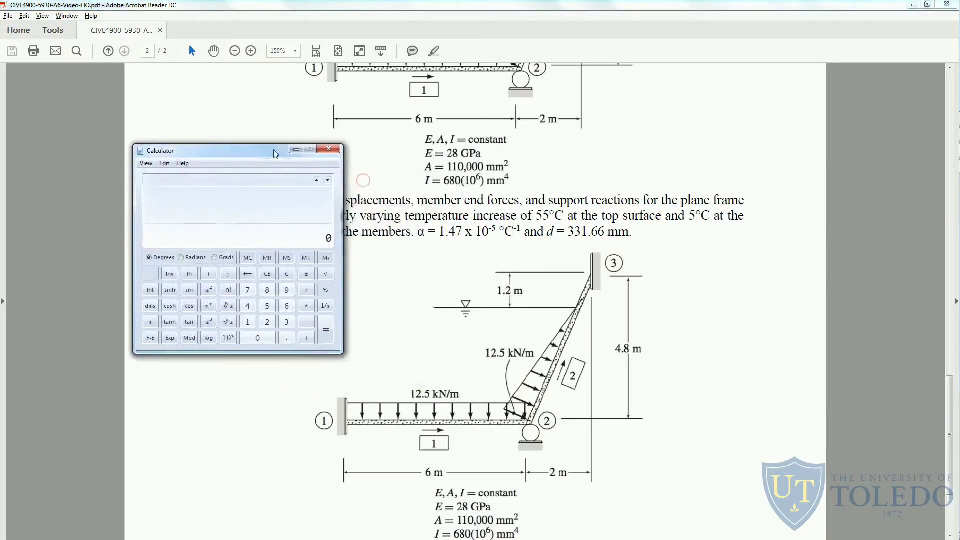
pyautogui.click(268, 313)
pyautogui.click(261, 341)
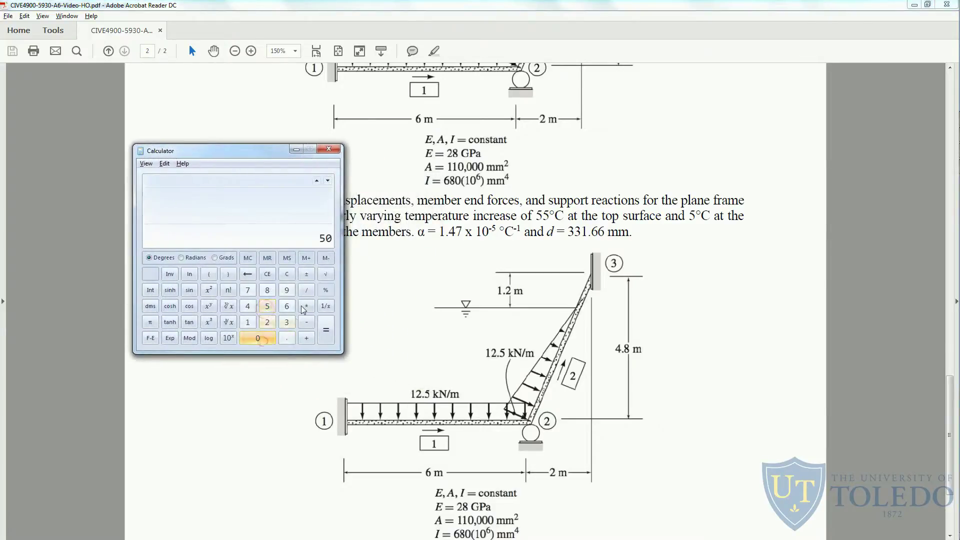
pyautogui.press('/')
pyautogui.click(261, 341)
pyautogui.write('.33')
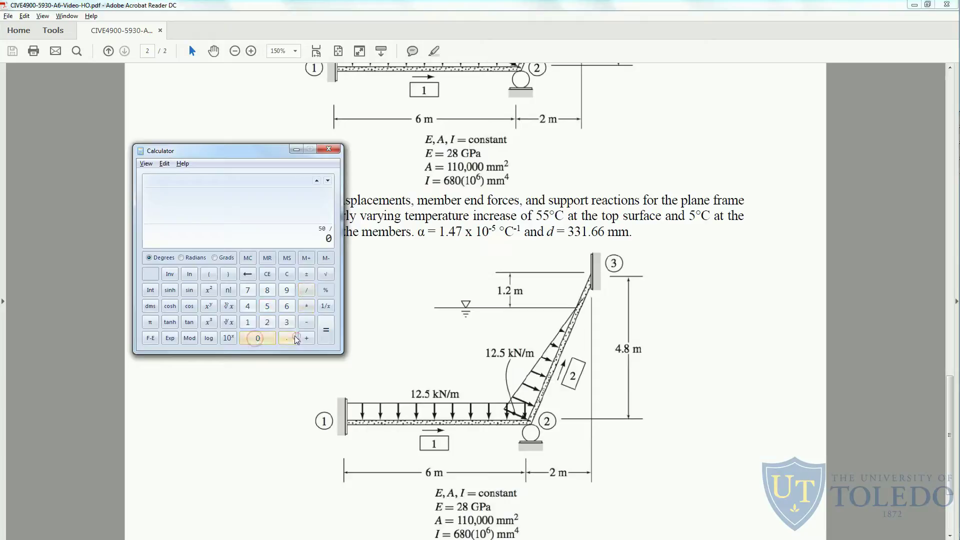
pyautogui.click(254, 323)
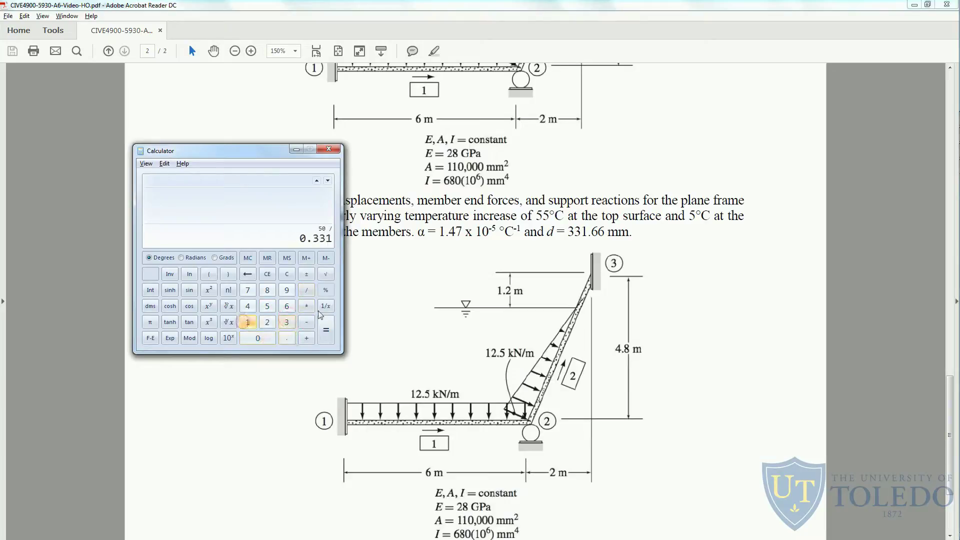
pyautogui.click(287, 306)
pyautogui.click(287, 306)
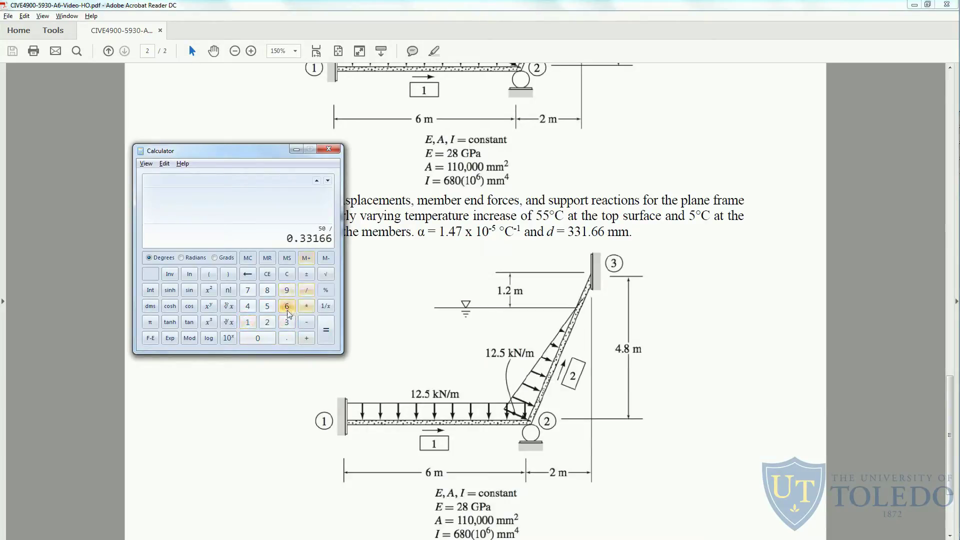
pyautogui.click(330, 342)
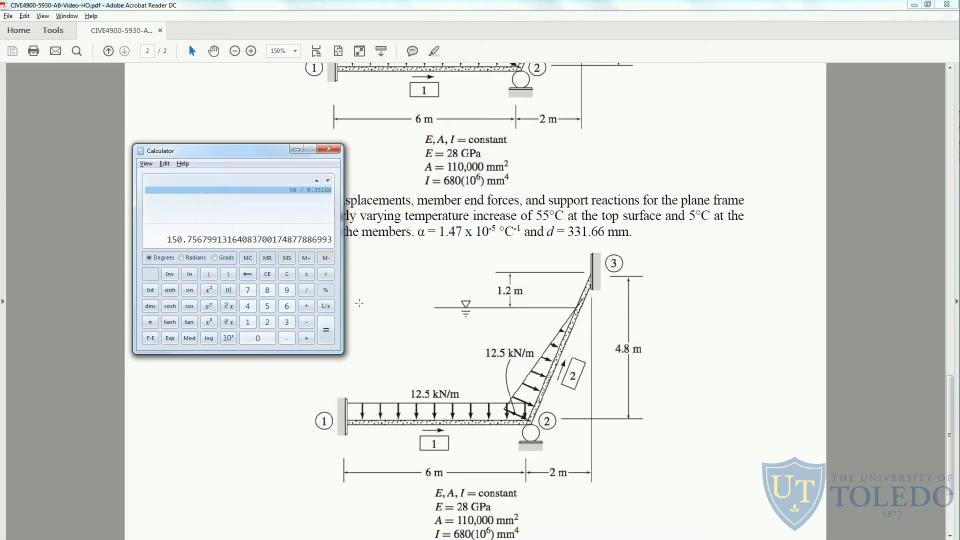
# Return to SAP2000 and assign a by-element 2-2 temperature gradient of 150.76 to both members, added to the existing loads.
pyautogui.hotkey('alt', 'Tab')
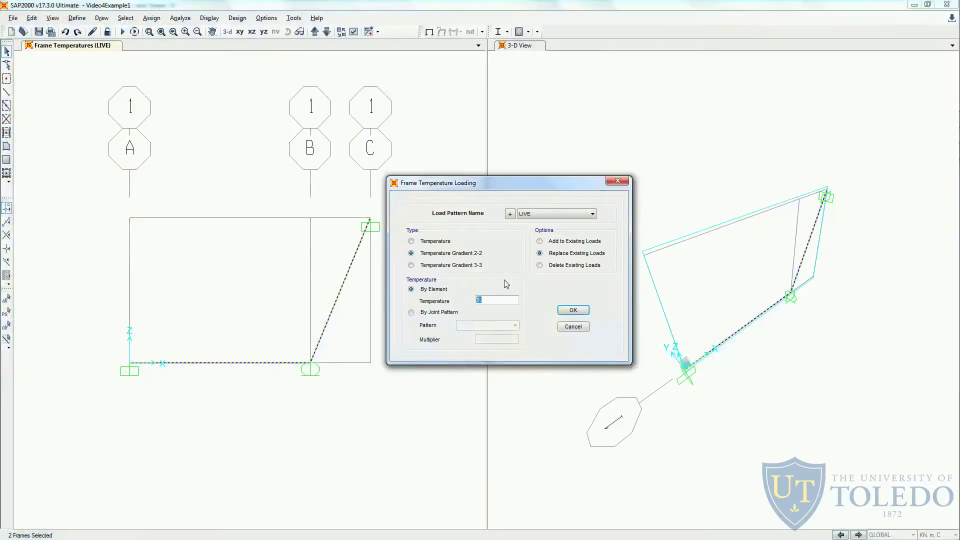
pyautogui.hotkey('alt', 'Tab')
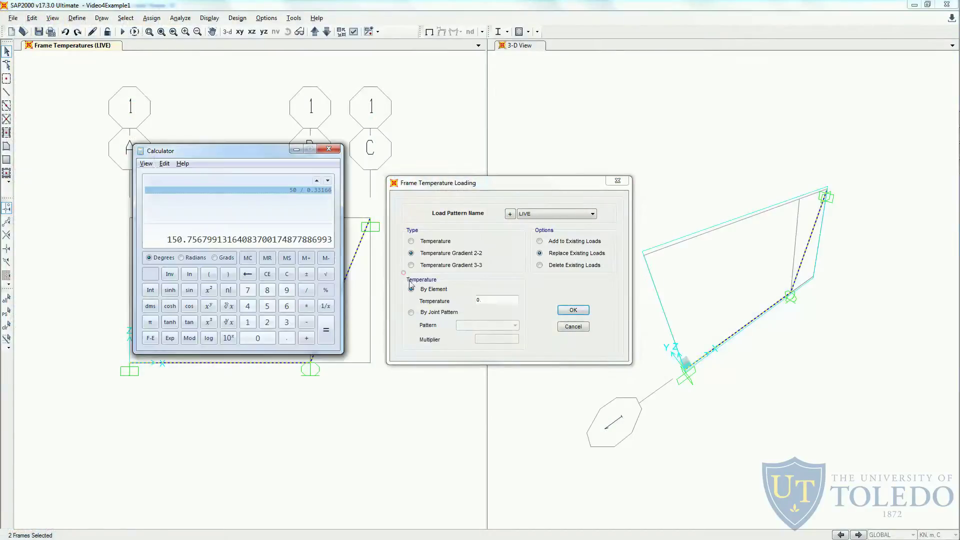
pyautogui.click(411, 288)
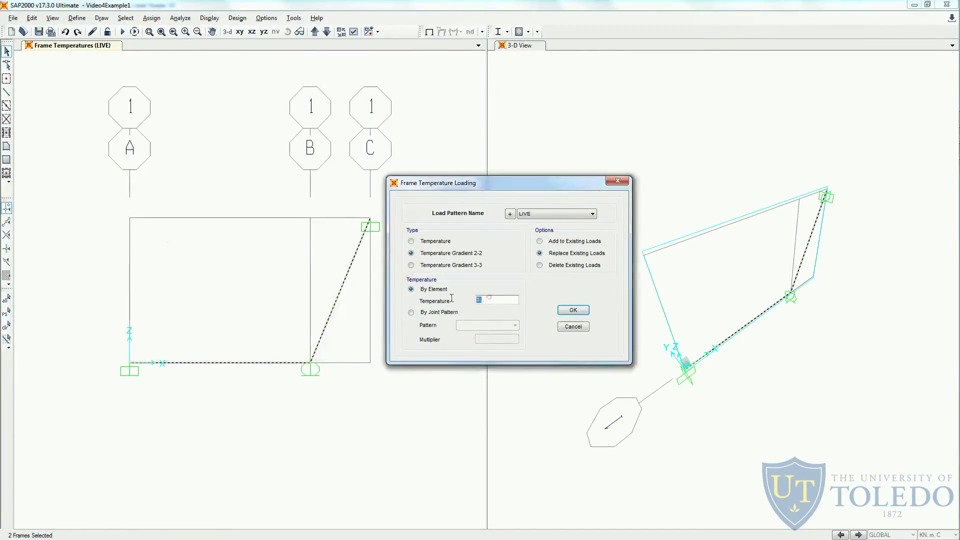
pyautogui.click(487, 302)
pyautogui.write('150.76')
pyautogui.click(550, 242)
pyautogui.click(573, 310)
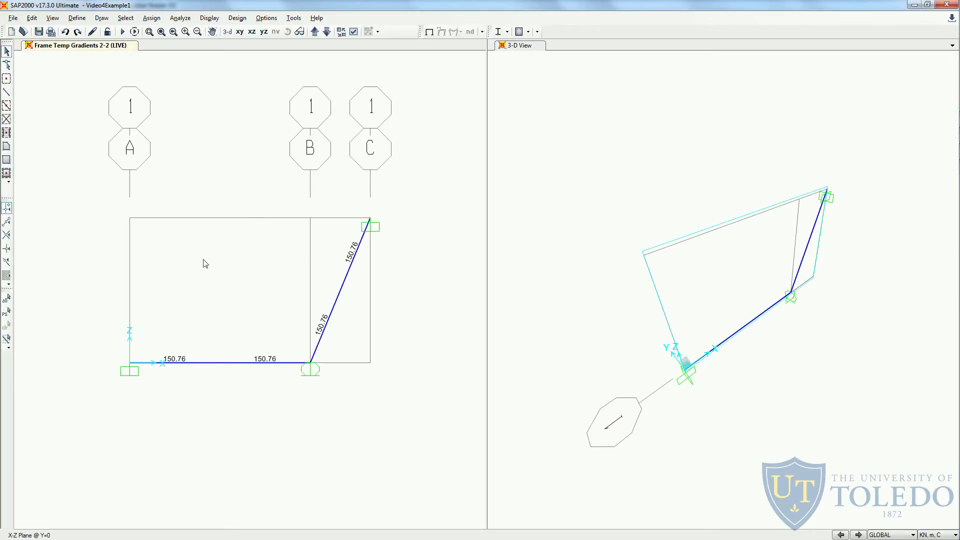
# Run the analysis and display the deformed shape for the LIVE case.
pyautogui.click(122, 31)
pyautogui.click(596, 323)
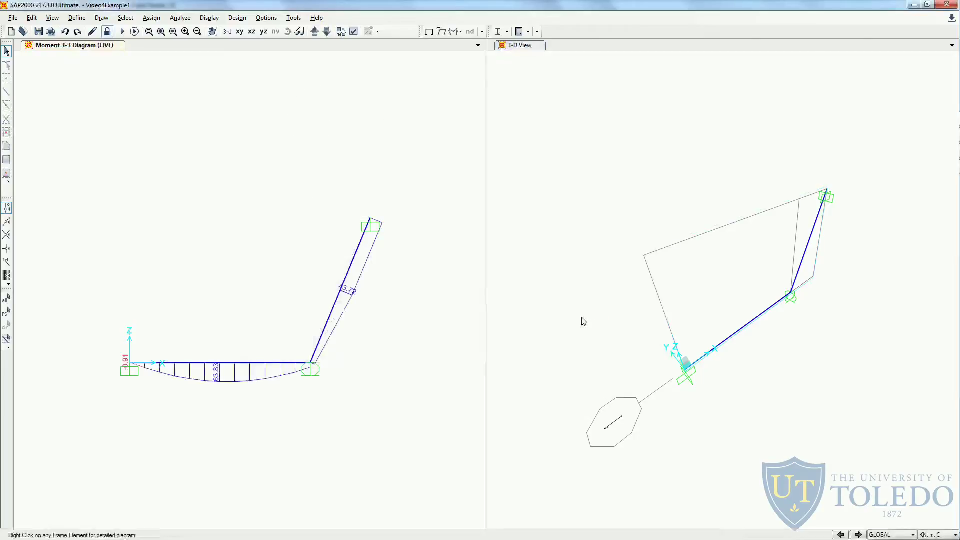
pyautogui.click(442, 32)
pyautogui.click(532, 264)
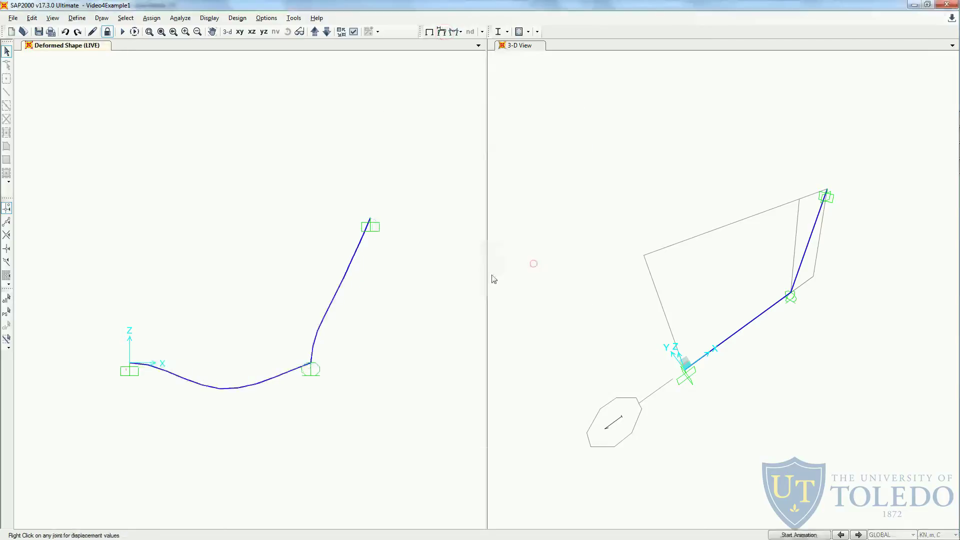